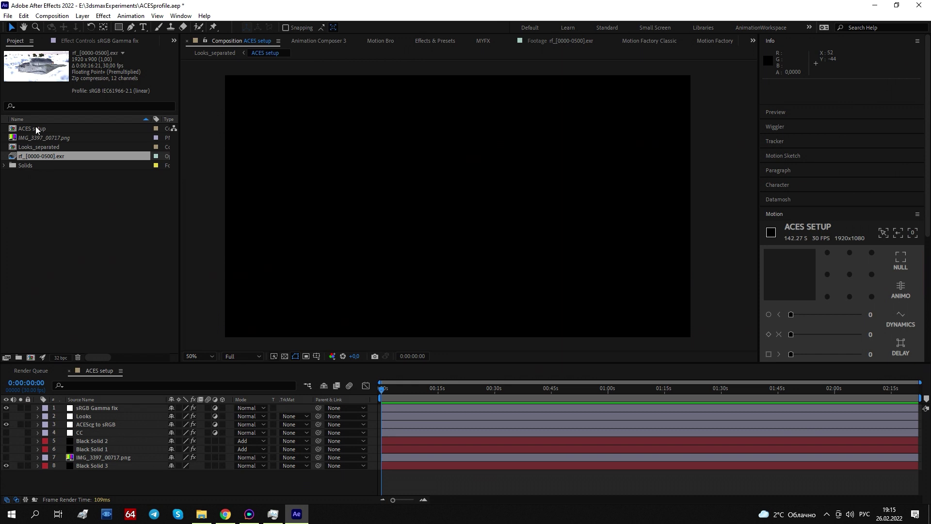
Compare the sRGB Gamma fix and ACEScg to sRGB layers and show sRGB Gamma fix's effect settings.
left_click(97, 407)
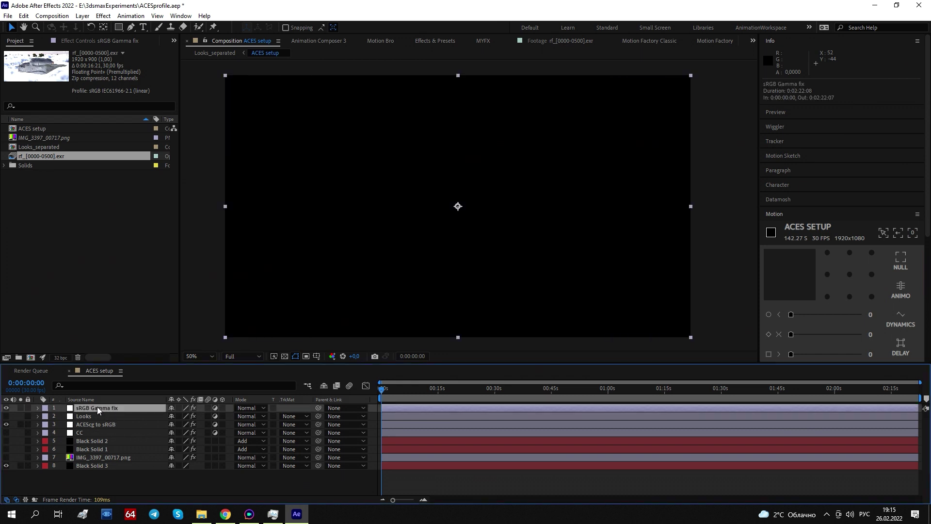
left_click(97, 421)
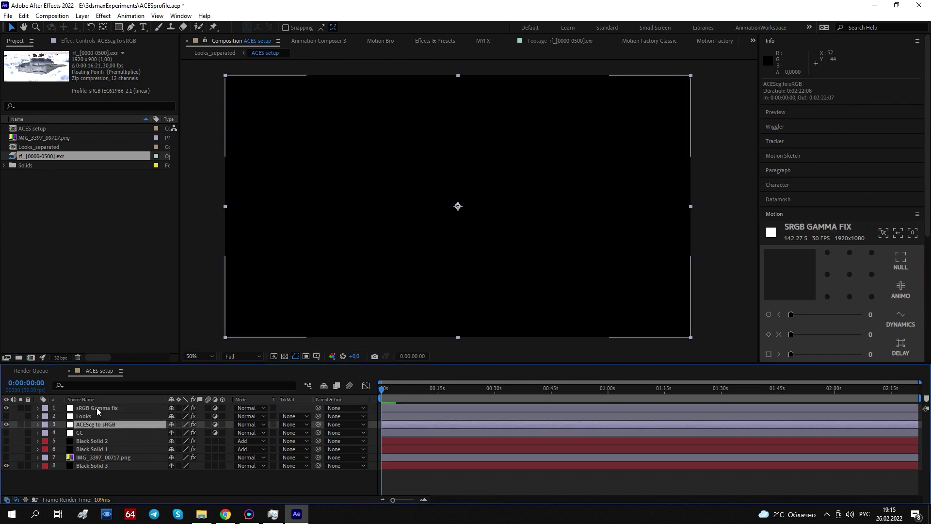
left_click(97, 408)
left_click(98, 423)
left_click(95, 409)
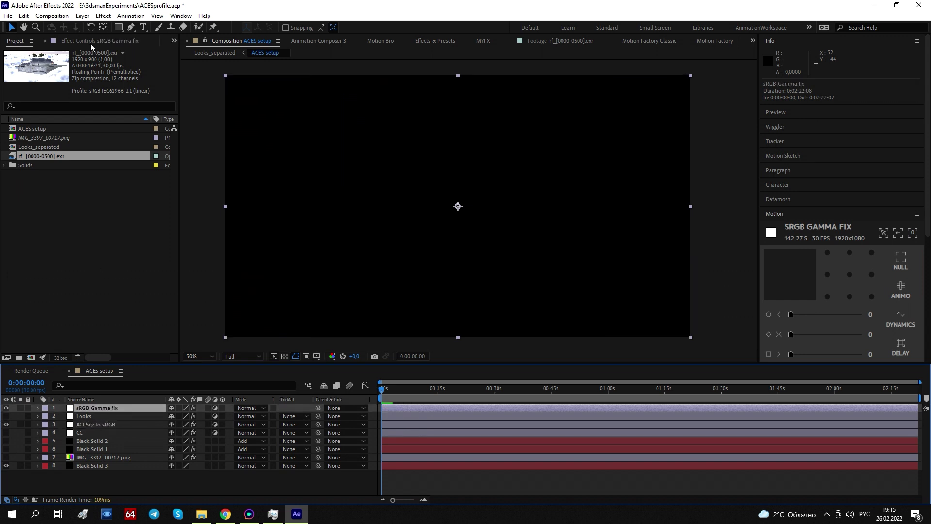
left_click(90, 41)
Inspect the ACEScg to sRGB OpenColorIO 2 effect, then the sRGB Gamma fix Color Profile Converter.
left_click(97, 424)
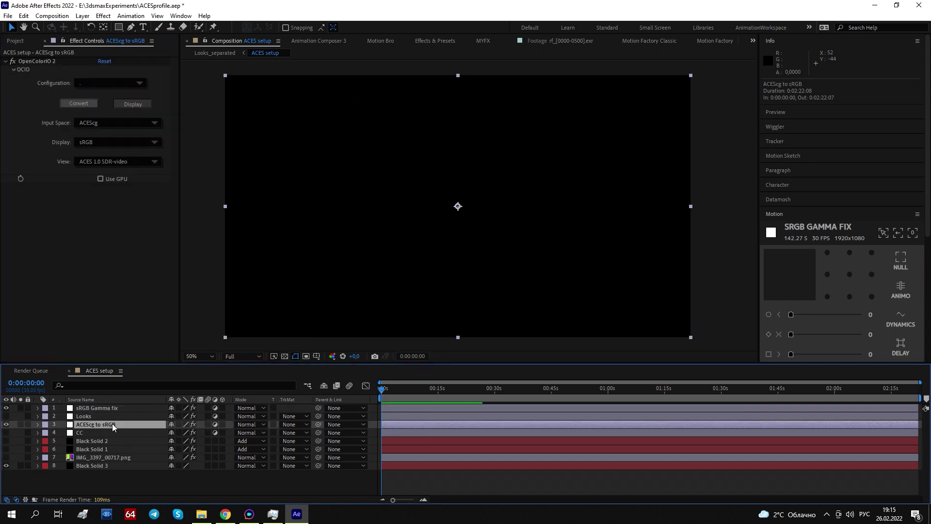
left_click(33, 61)
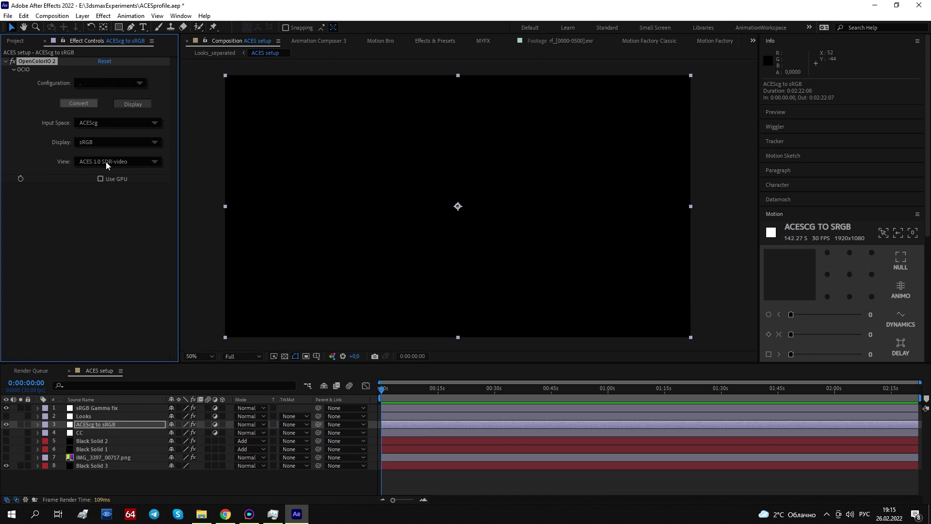
left_click(98, 409)
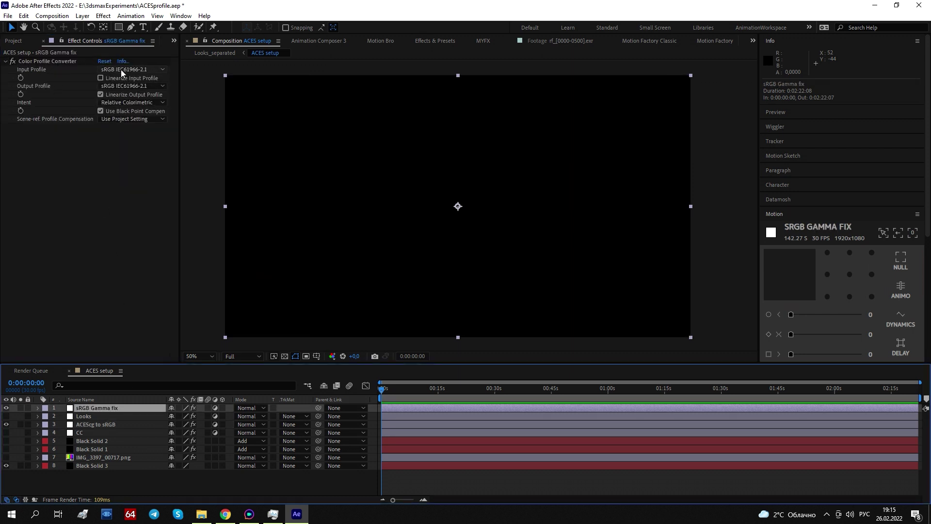
Open rf_[0000-0500].exr from the Project panel in the Footage viewer and scrub to about 8 seconds.
left_click(109, 424)
left_click(15, 40)
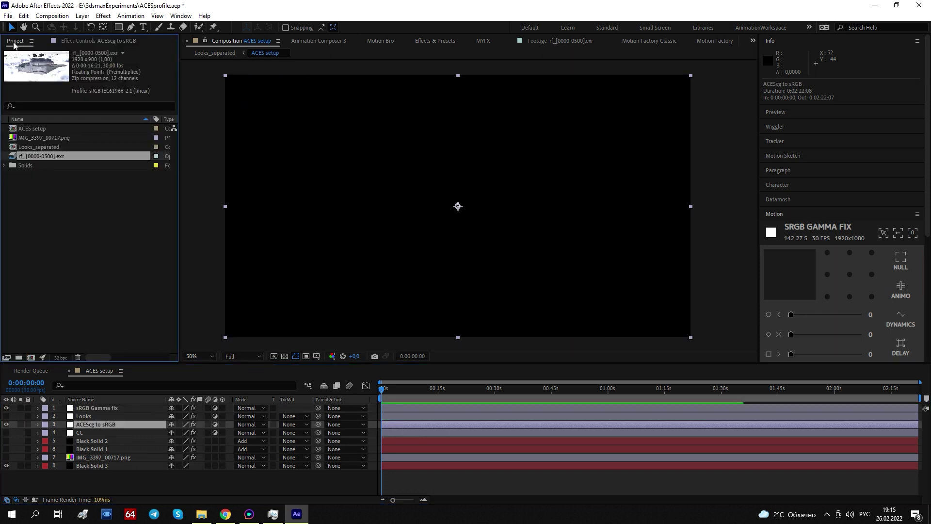
double_click(48, 157)
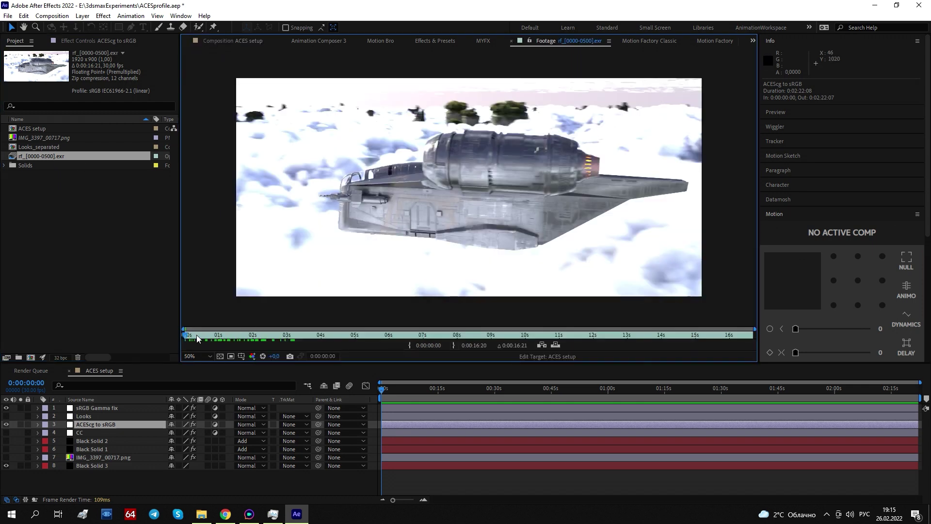
left_click_drag(196, 334, 490, 345)
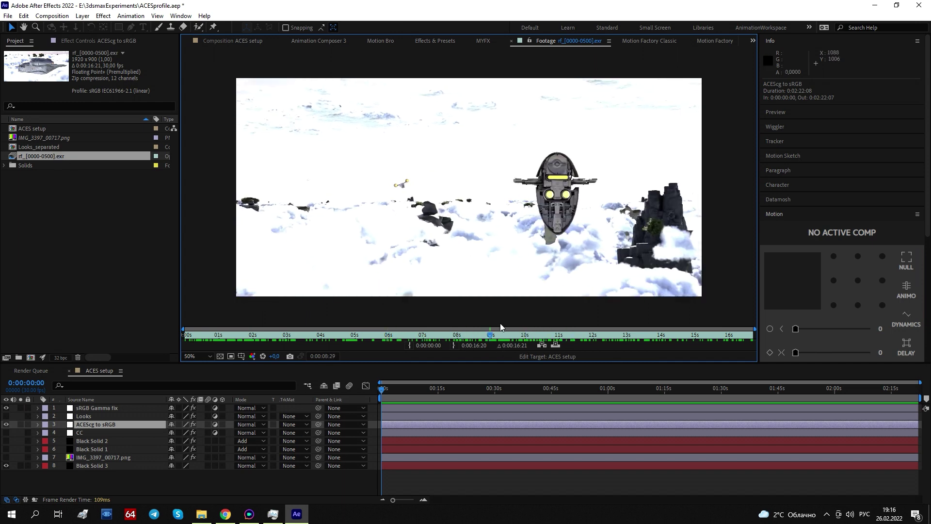
left_click(462, 337)
Import the RazorFirespray render folder from D:\Render and delete the duplicate rf_[0000-0500].exr item.
left_click(202, 514)
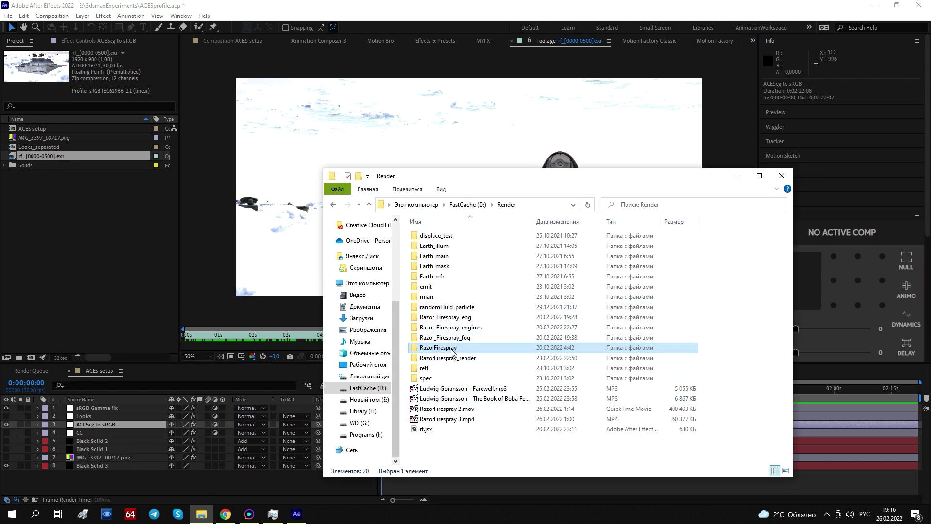
left_click_drag(449, 348, 103, 249)
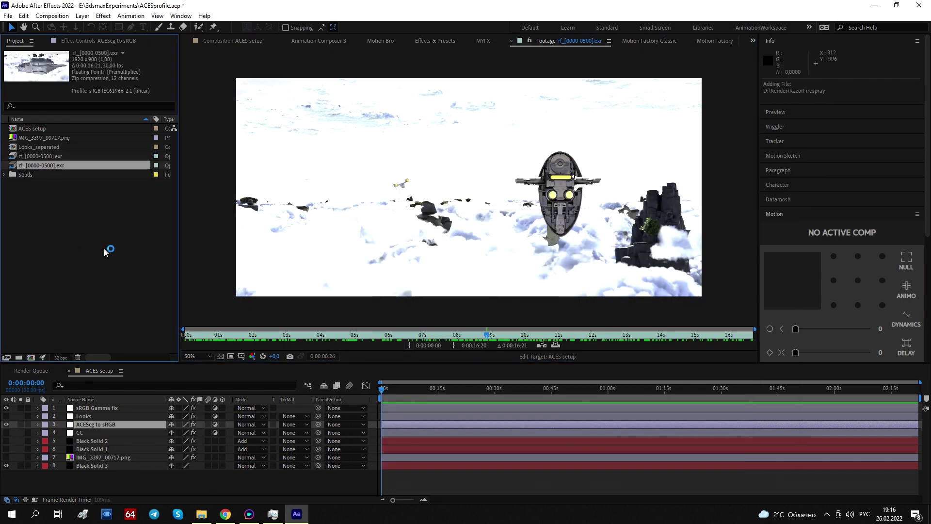
left_click(43, 156)
left_click(42, 165)
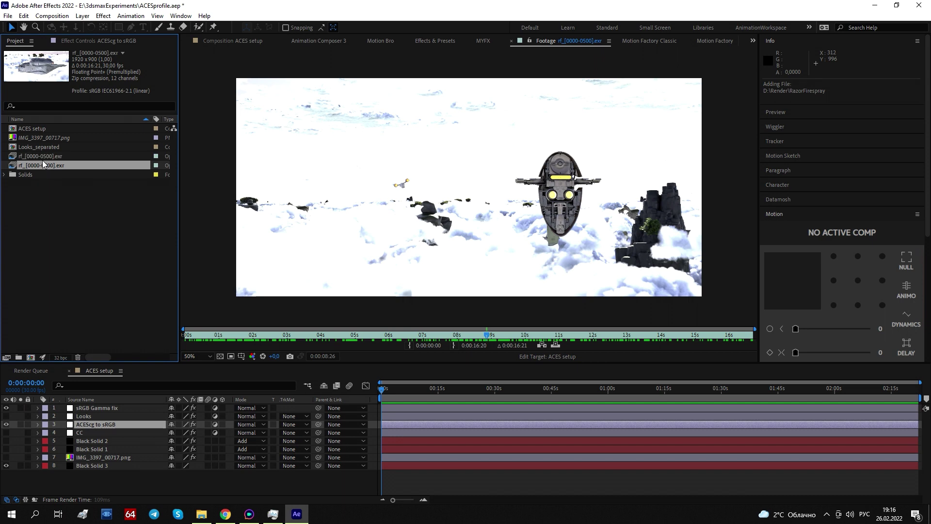
key("Delete")
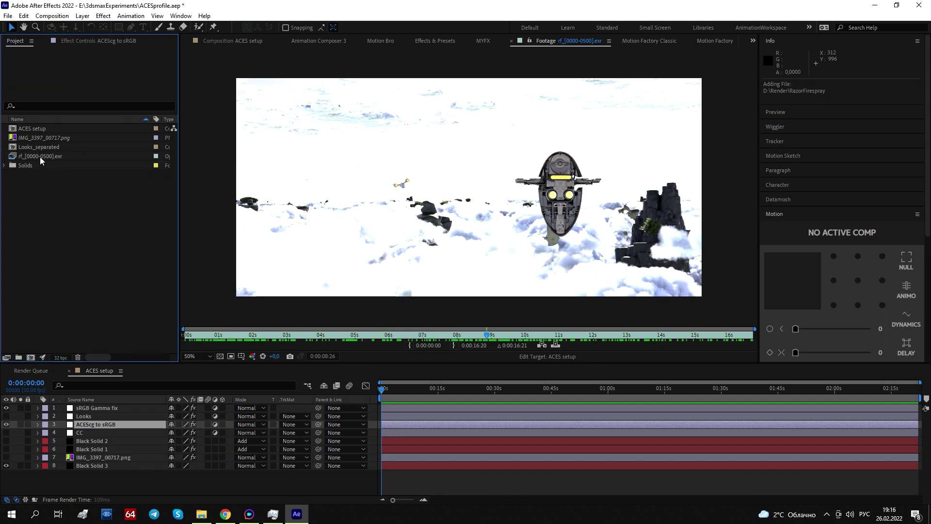
Add rf_[0000-0500].exr to the ACES setup timeline above the CC layer and move to frame 4.
left_click(40, 156)
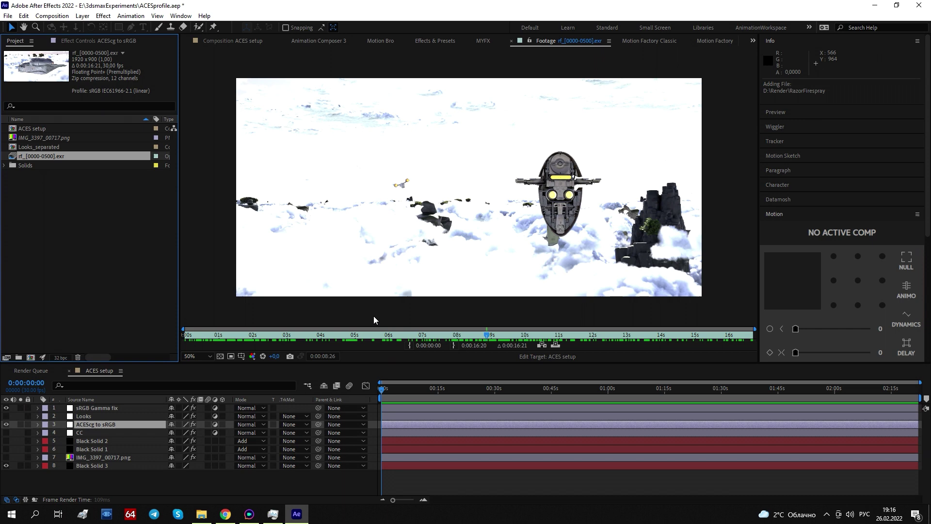
mouse_move(491, 336)
left_mouse_down()
mouse_move(710, 343)
mouse_move(451, 340)
mouse_move(491, 341)
left_mouse_up()
left_click_drag(41, 162, 87, 432)
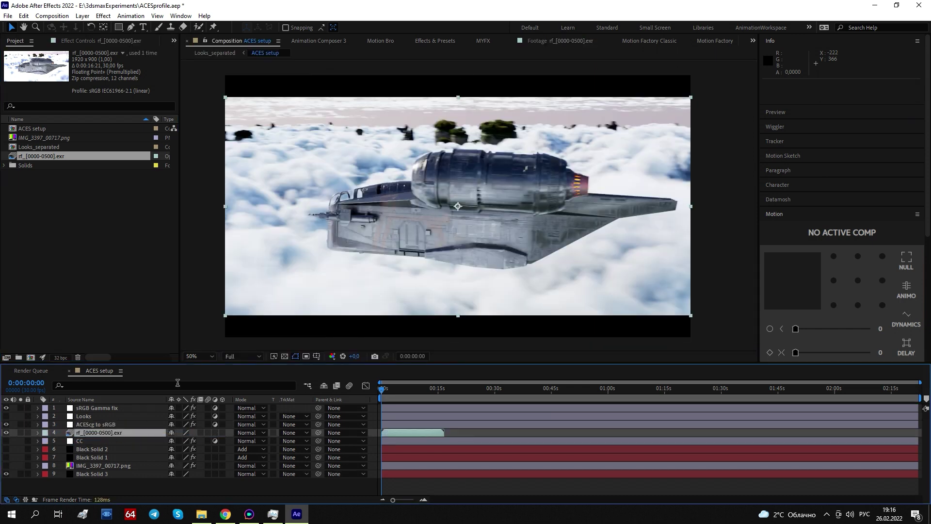
left_click(383, 391)
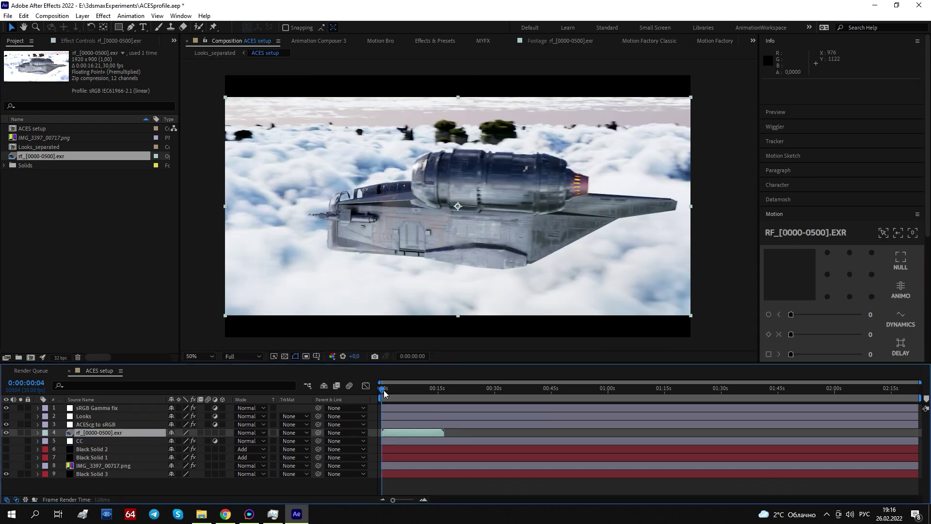
mouse_move(384, 392)
left_mouse_down()
mouse_move(430, 395)
mouse_move(376, 396)
left_mouse_up()
left_click(6, 432)
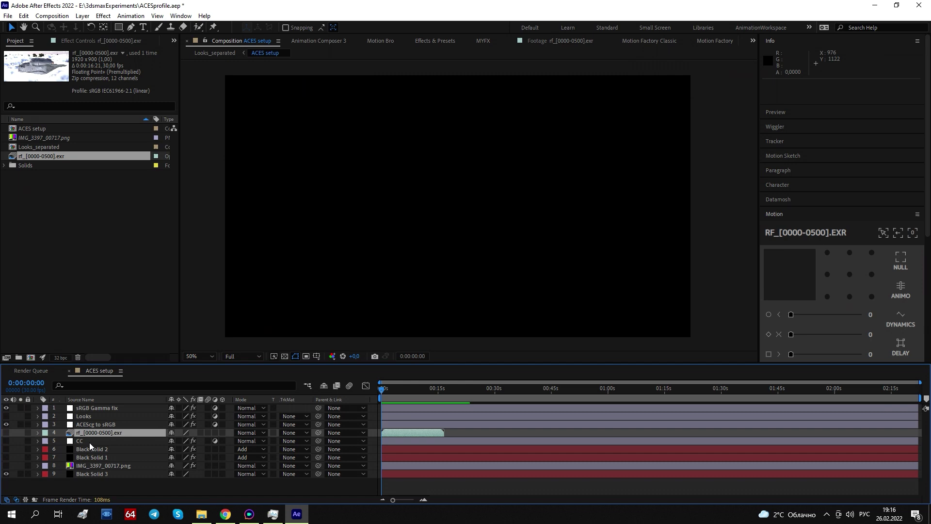
left_click(6, 432)
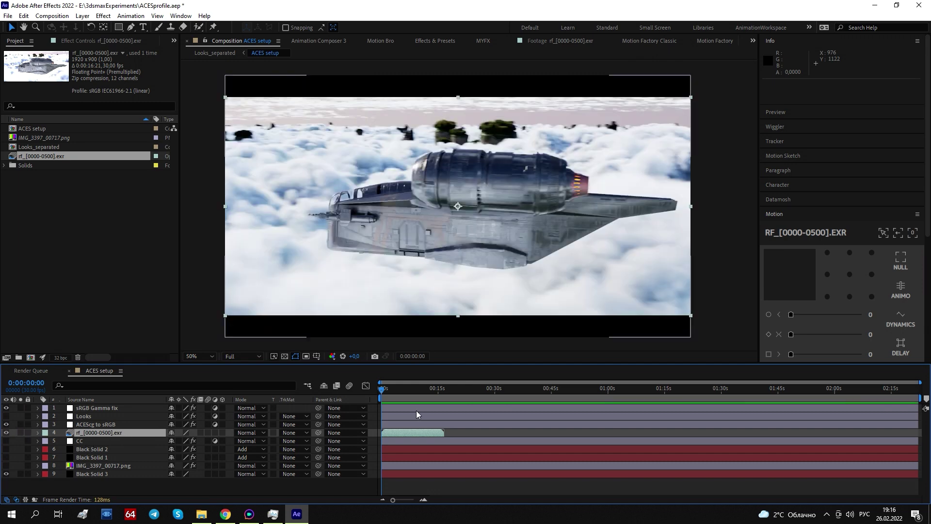
mouse_move(396, 397)
left_mouse_down()
mouse_move(405, 397)
mouse_move(387, 397)
left_mouse_up()
Browse the effects list and view the CC layer's Lumetri Color grading stack.
left_click(108, 41)
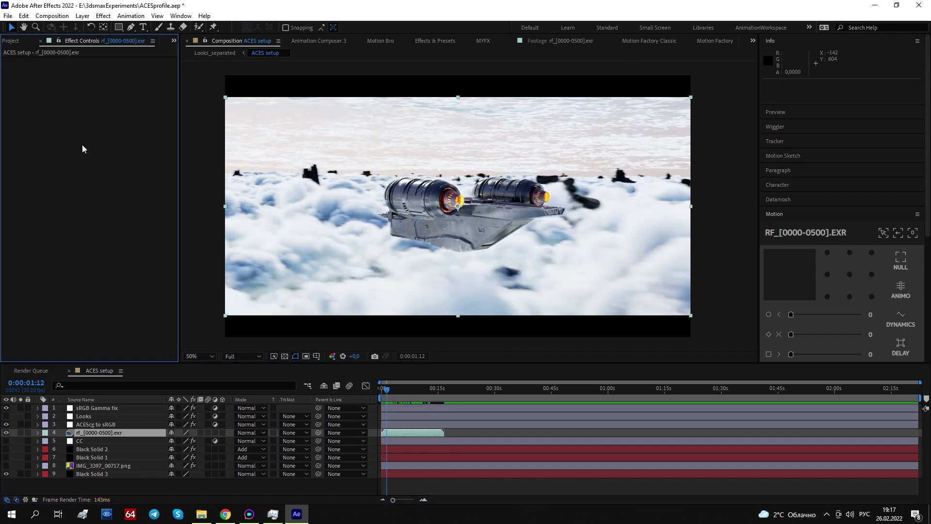
left_click(103, 16)
mouse_move(148, 122)
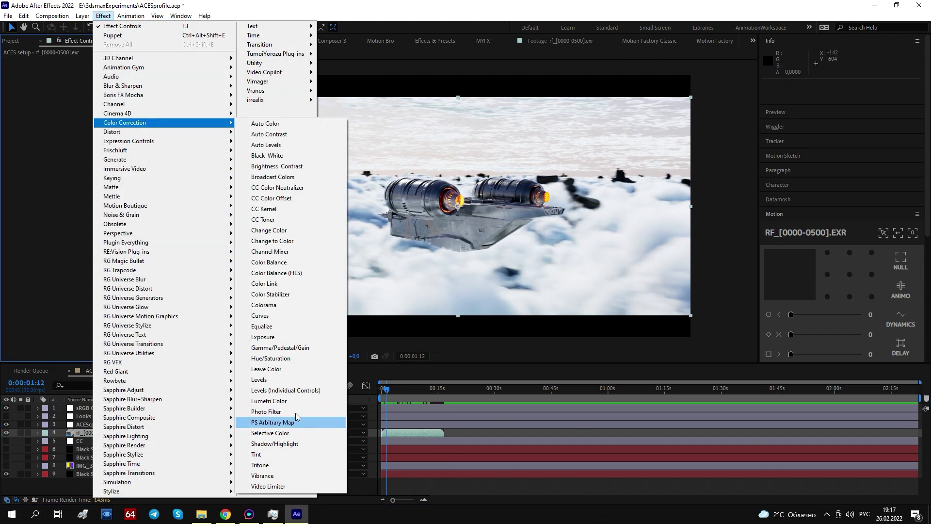
left_click(275, 404)
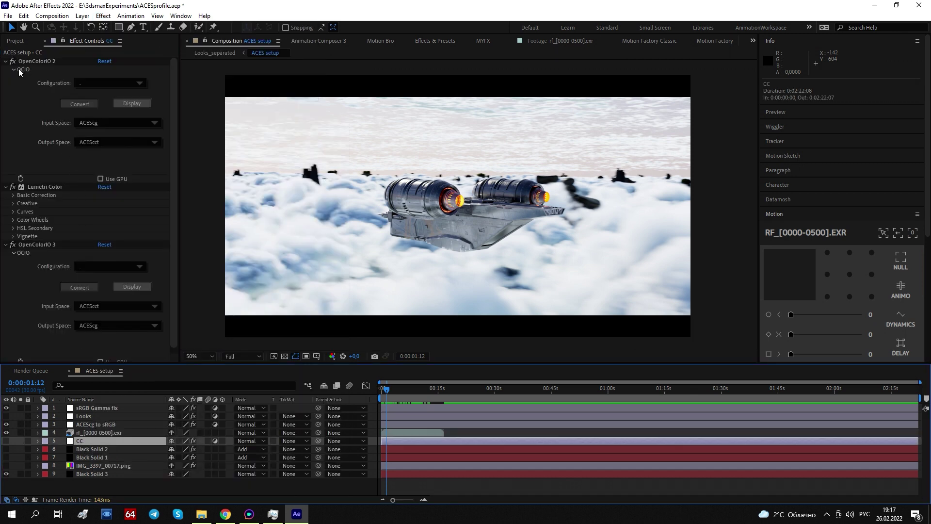
Copy the CC layer's OpenColorIO 2, Lumetri Color and OpenColorIO 3 effects, then select rf_[0000-0500].exr.
left_click(5, 61)
left_click(5, 69)
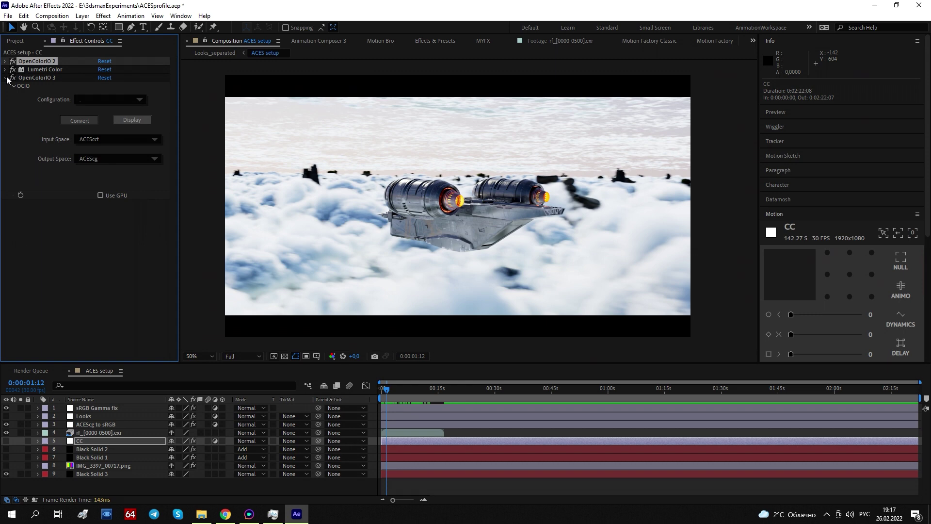
left_click(5, 77)
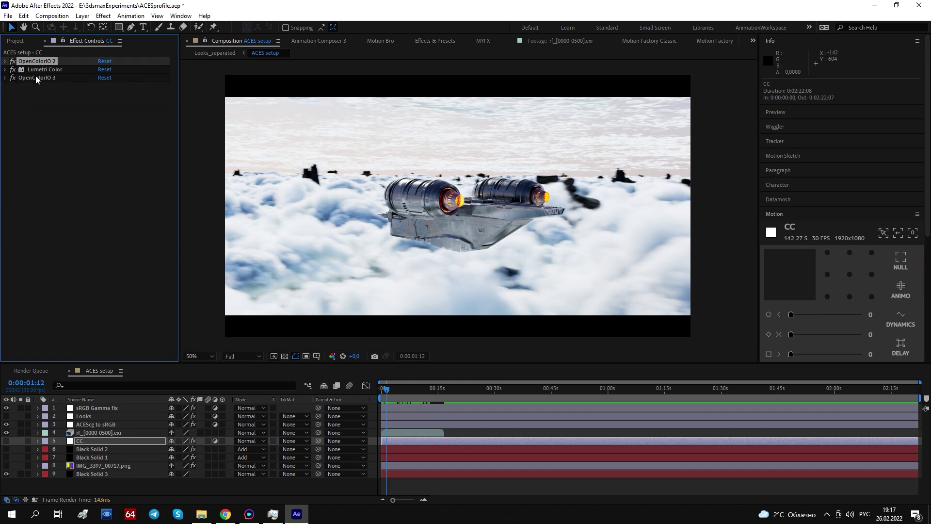
left_click(36, 77, "shift")
key("ctrl+c")
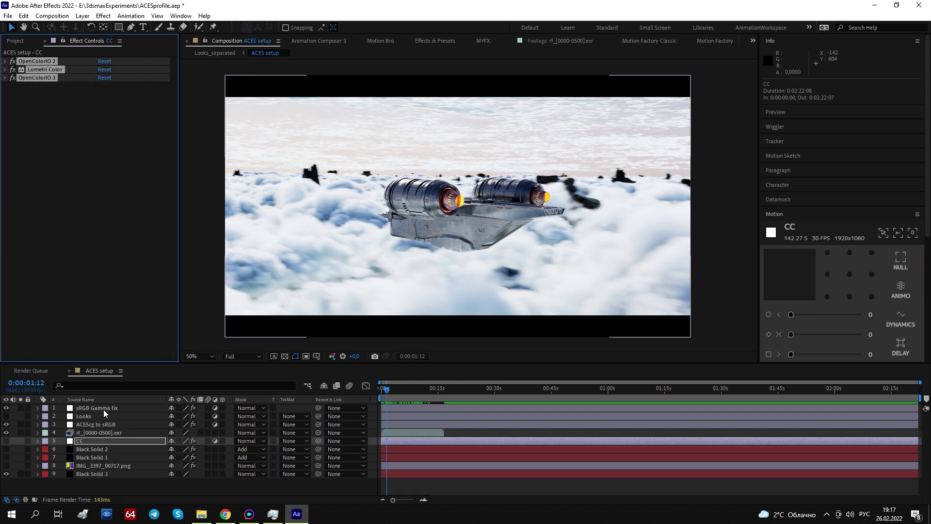
left_click(99, 432)
Paste the three colour effects onto the EXR layer and switch all of them off.
key("ctrl+v")
left_click(6, 61, "ctrl")
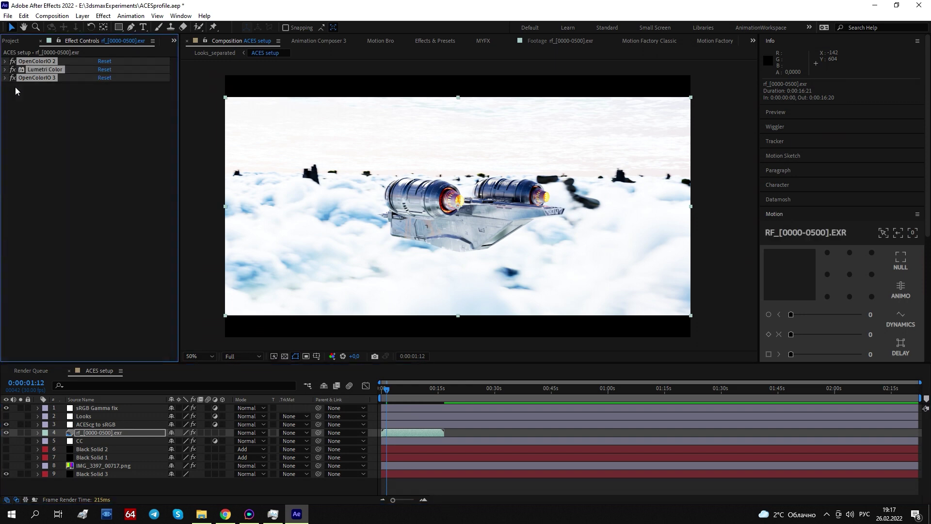
left_click(12, 77)
left_click(12, 69)
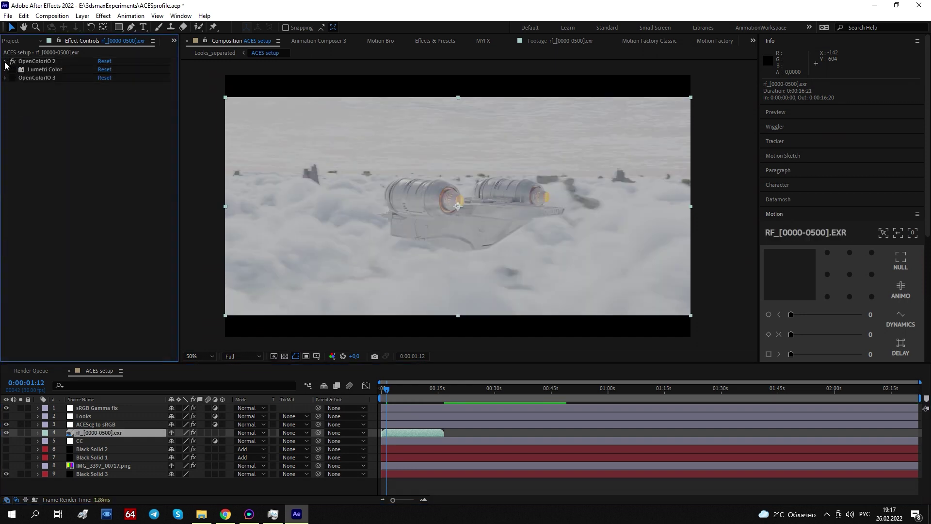
left_click(13, 61)
Turn OpenColorIO 2 and OpenColorIO 3 back on around Lumetri Color to restore full contrast.
left_click(5, 62)
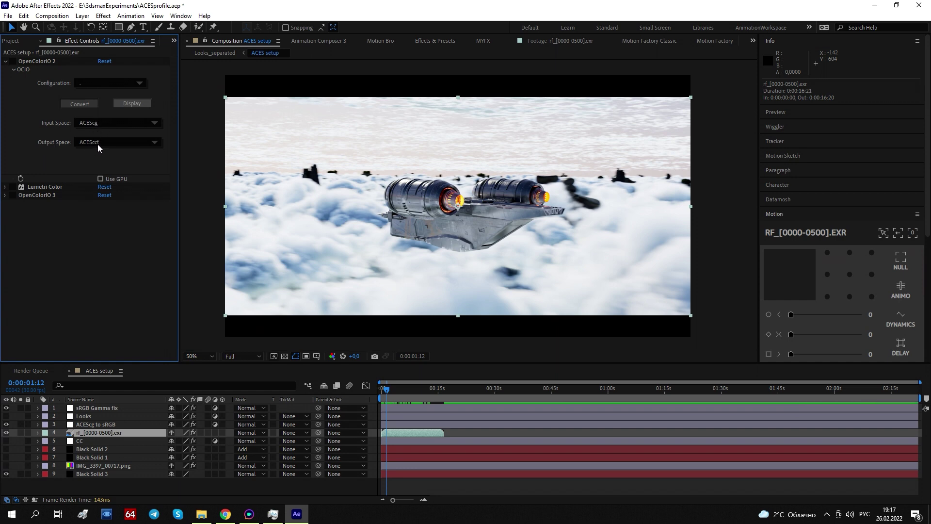
left_click(13, 62)
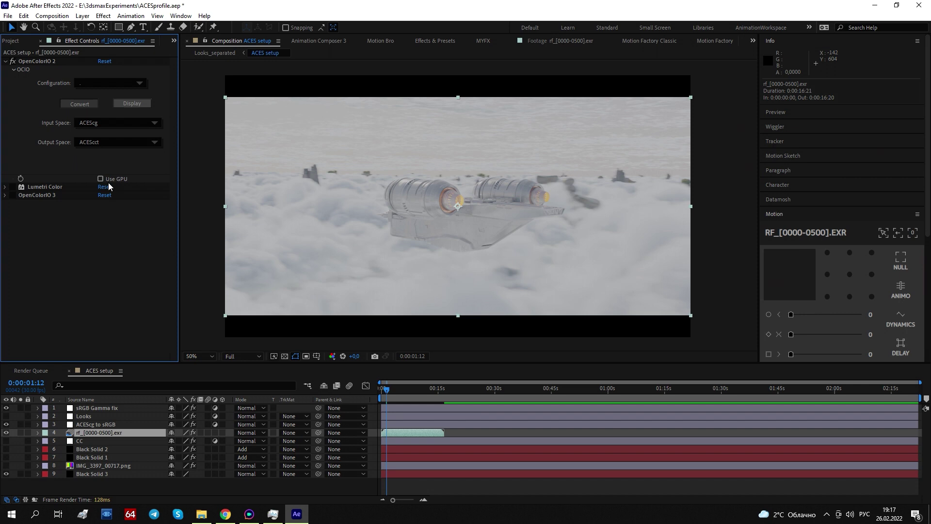
left_click(73, 189)
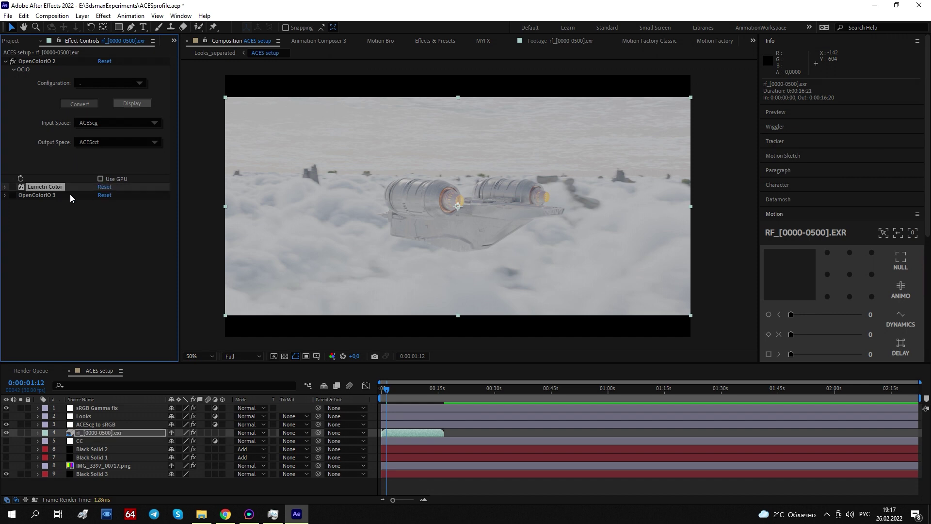
left_click(5, 195)
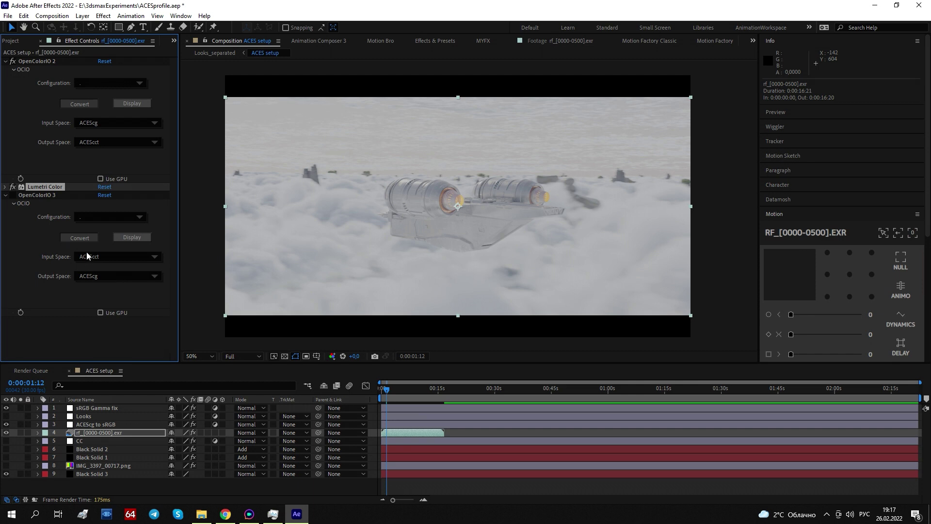
left_click(13, 195)
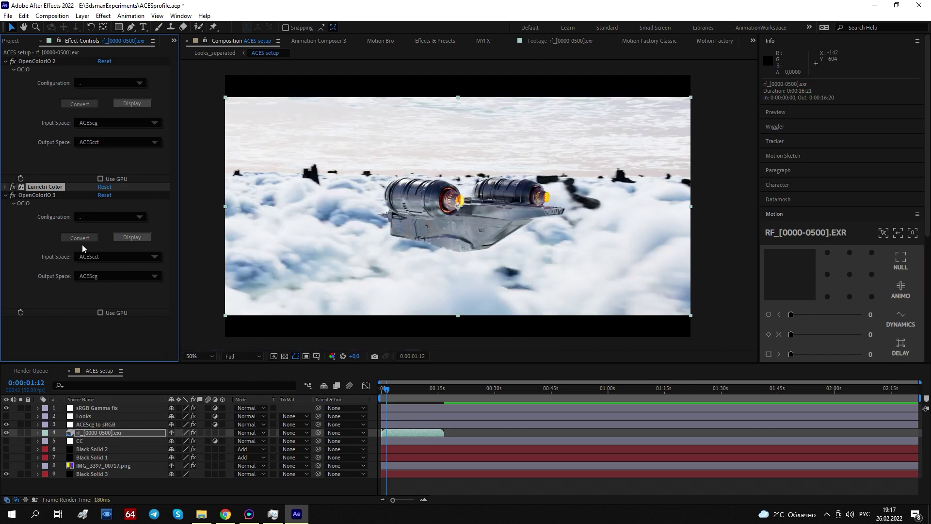
Toggle the EXR layer's effects off and on to compare, then expand Lumetri Color.
left_click(82, 434)
left_click(46, 187)
left_click(13, 187)
left_click(132, 433)
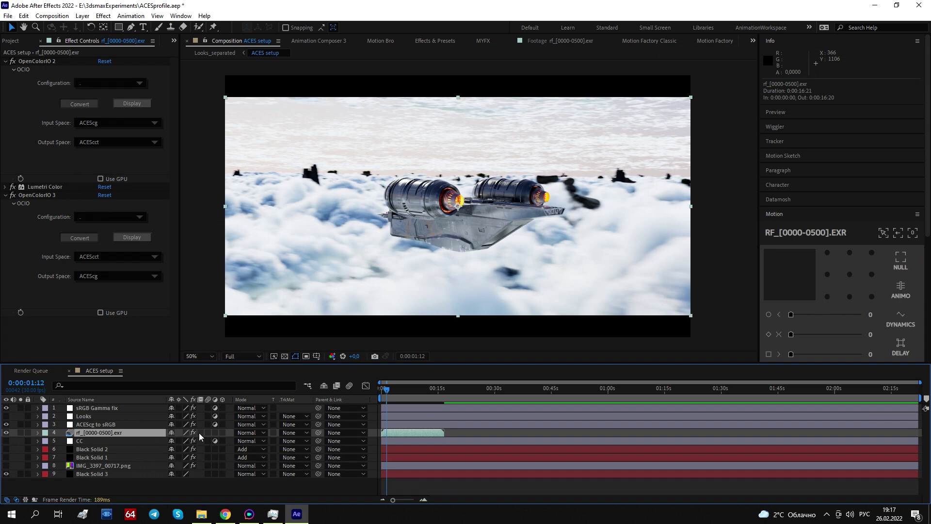
left_click(194, 433)
left_click(193, 433)
left_click(5, 187)
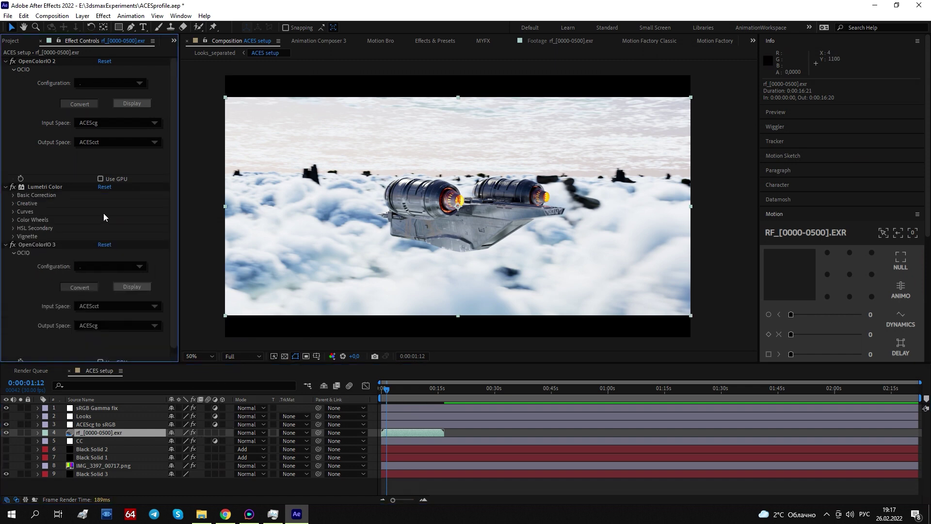
Open Lumetri Basic Correction, nudge Exposure down, then collapse the three effects.
left_click(13, 196)
mouse_move(102, 264)
left_mouse_down()
mouse_move(51, 262)
mouse_move(107, 260)
mouse_move(104, 253)
left_mouse_up()
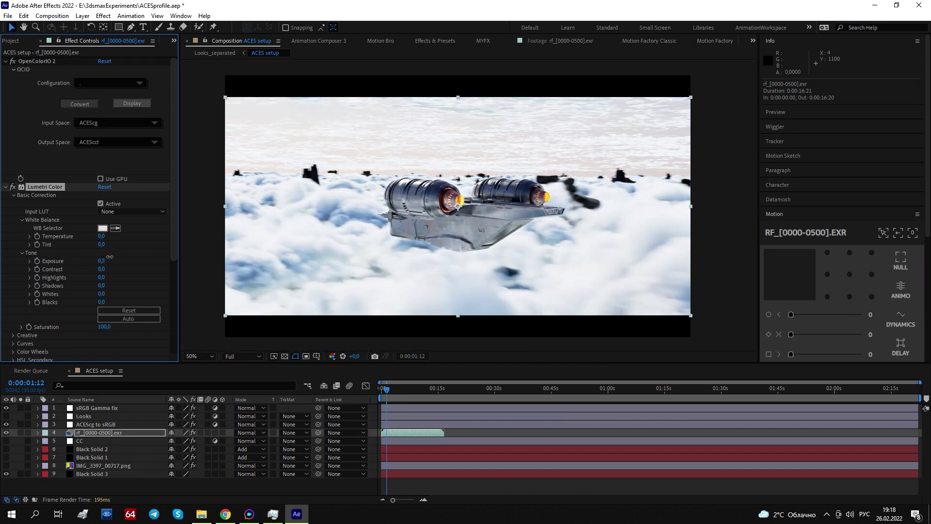
left_click(5, 61)
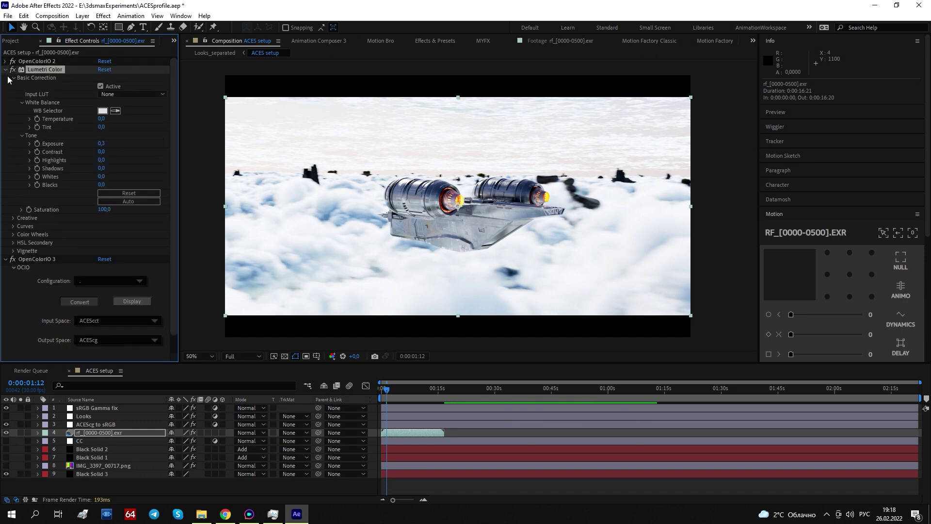
left_click(5, 69)
left_click(5, 78)
Disable OpenColorIO 2 and 3 and raise Lumetri Exposure to 7.0.
left_click(13, 61)
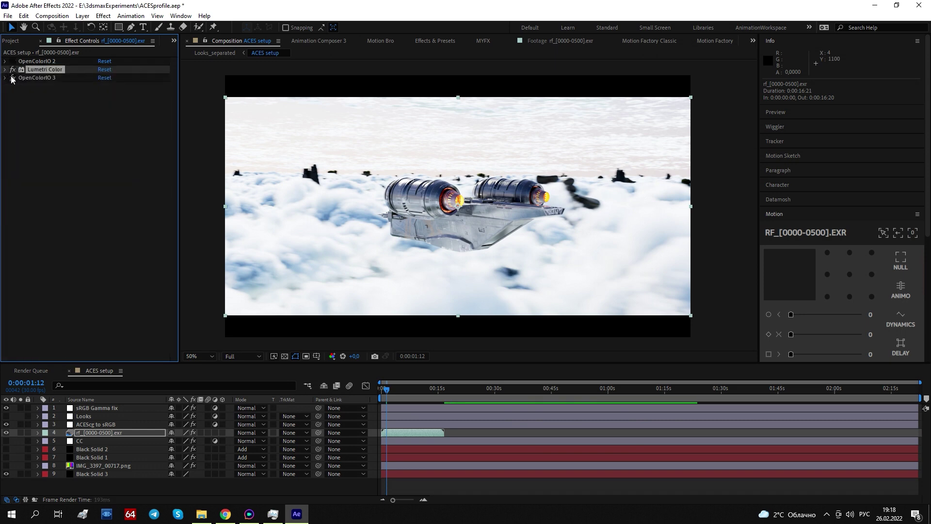
left_click(13, 78)
left_click(5, 69)
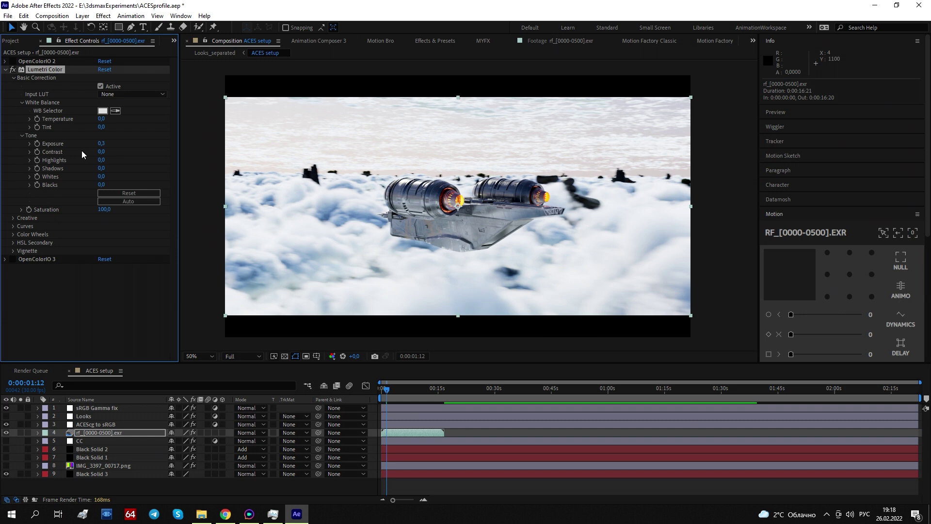
left_click_drag(100, 144, 503, 135)
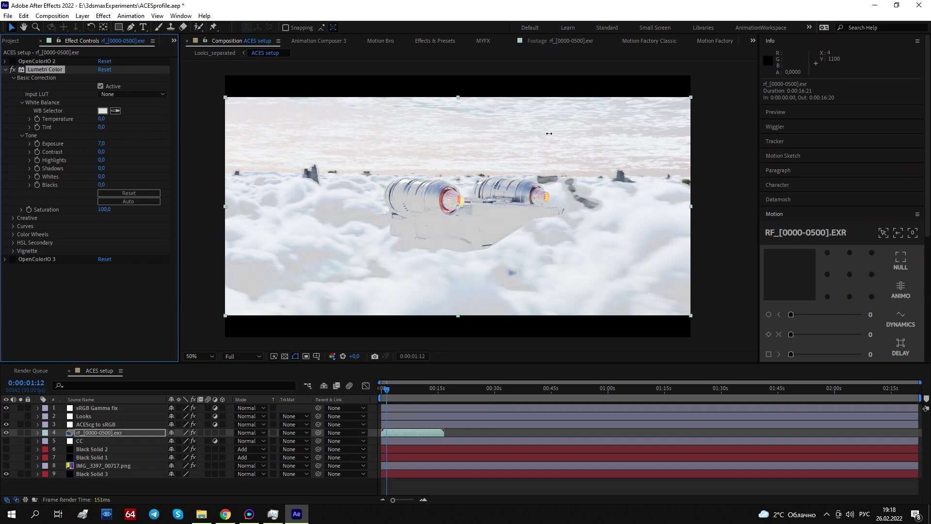
key("period")
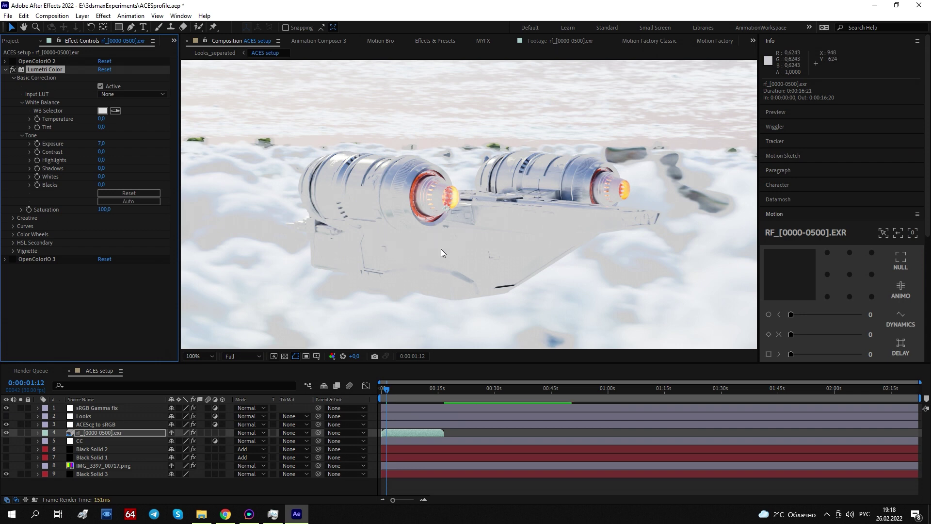
Magnify the composition view to 200% and frame the spaceship for detail inspection.
key("period")
scroll(430, 237, "down", 4)
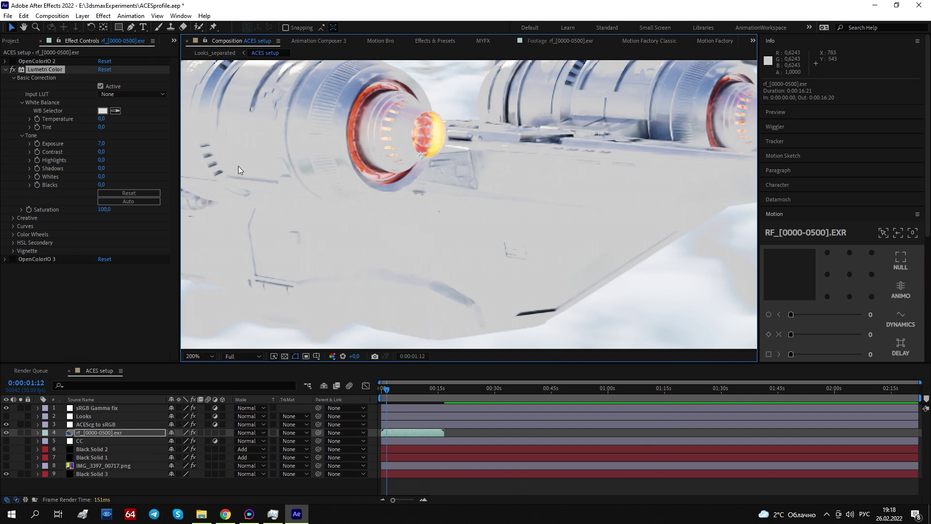
left_click(43, 71)
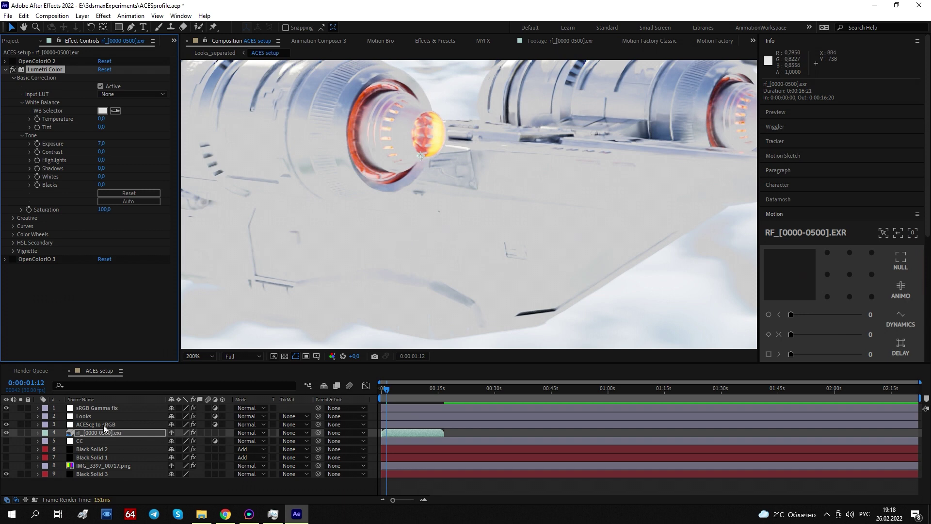
left_click(449, 233)
scroll(452, 223, "right", 2)
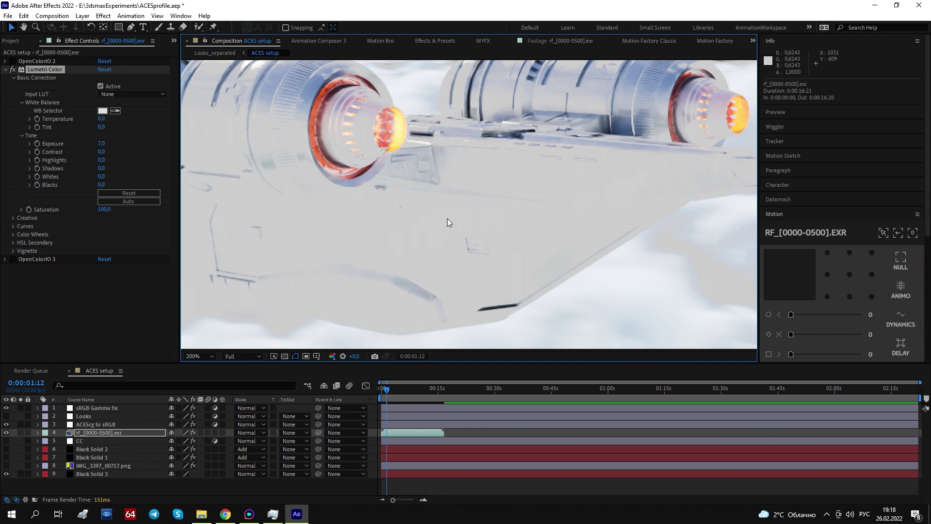
Re-enable OpenColorIO 2 and 3 and lower Lumetri Exposure to -0.7.
left_click(13, 61)
left_click(13, 258)
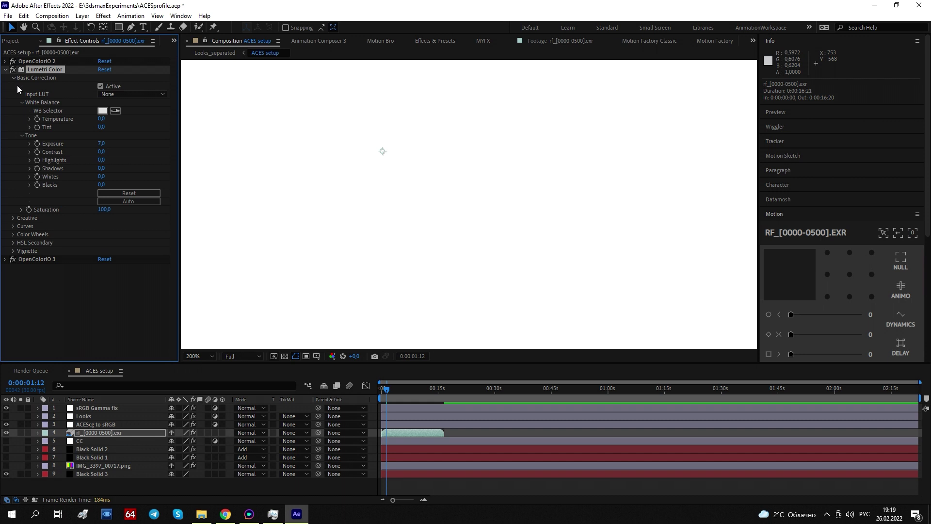
left_click(5, 70)
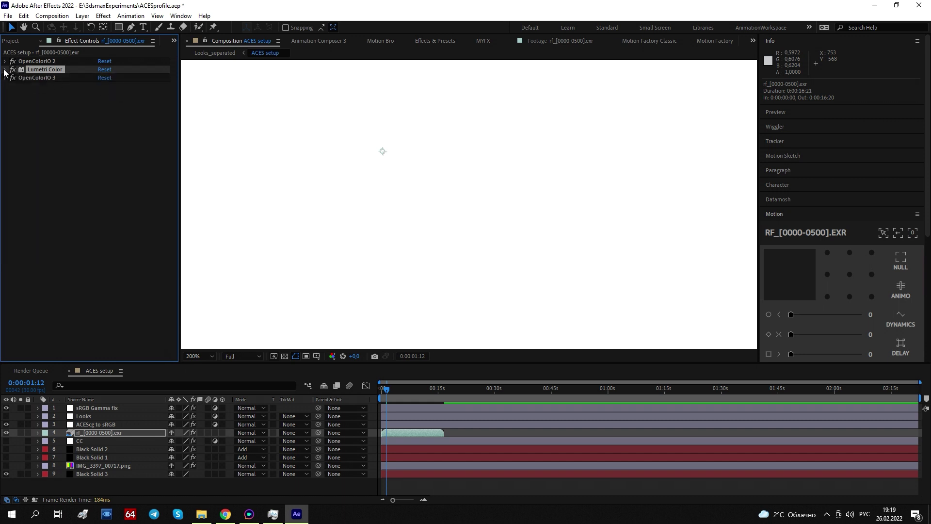
left_click(5, 71)
scroll(458, 156, "down", 4)
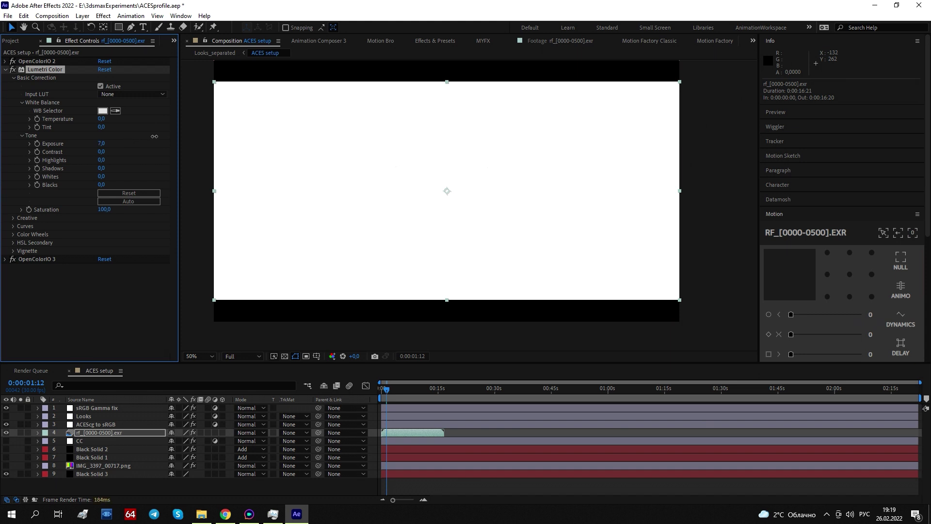
left_click_drag(154, 136, 116, 135)
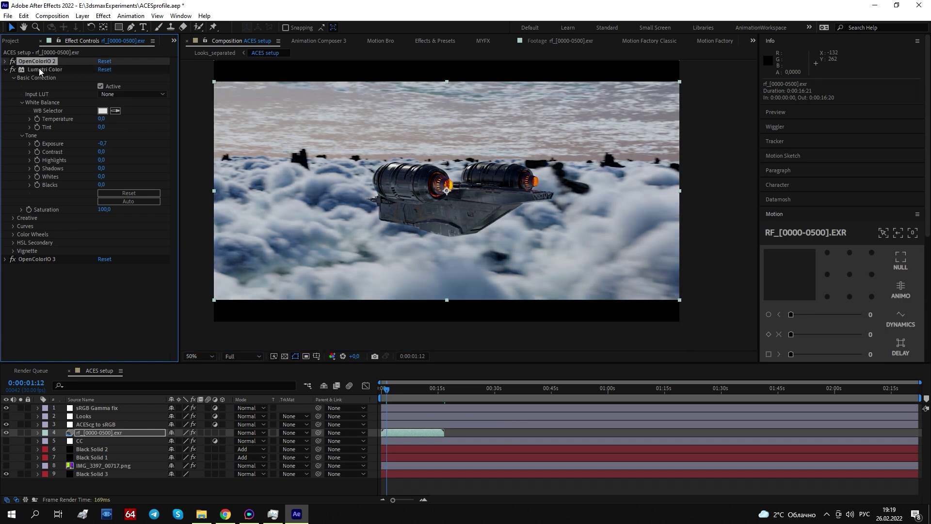
Collapse Lumetri Color and show the OpenColorIO 3 and OpenColorIO 2 settings.
left_click(40, 259)
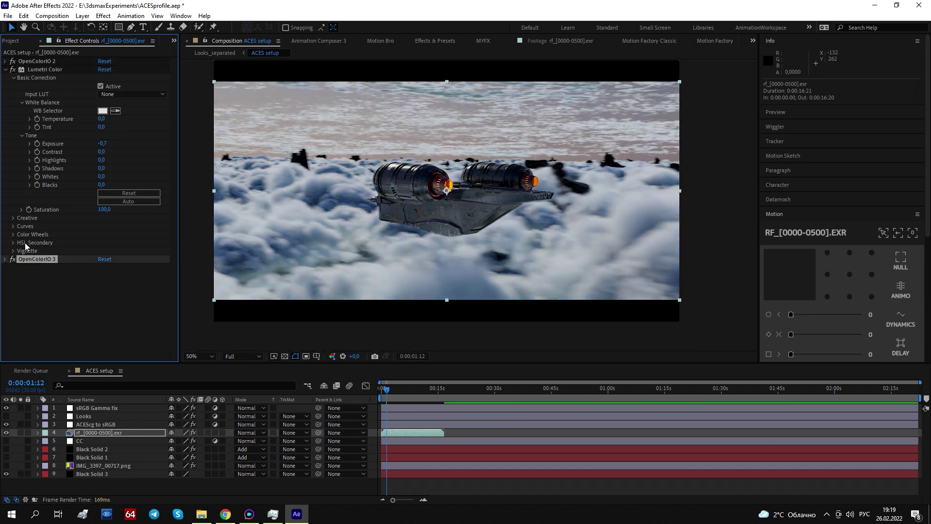
left_click(6, 70)
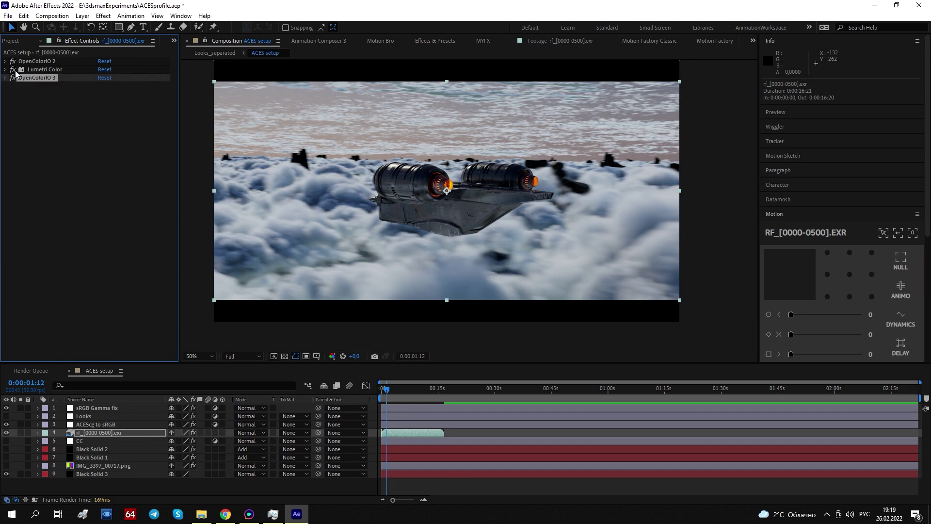
left_click(37, 71)
left_click(5, 78)
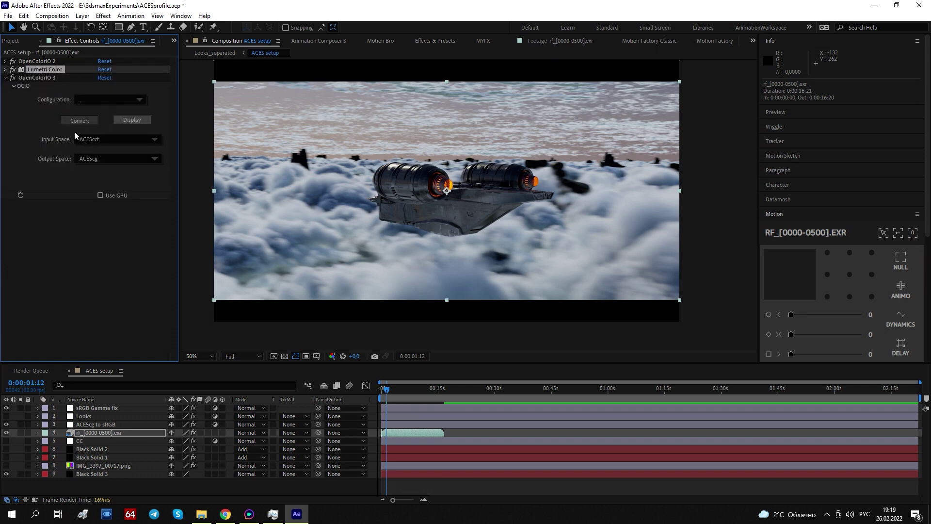
left_click(6, 62)
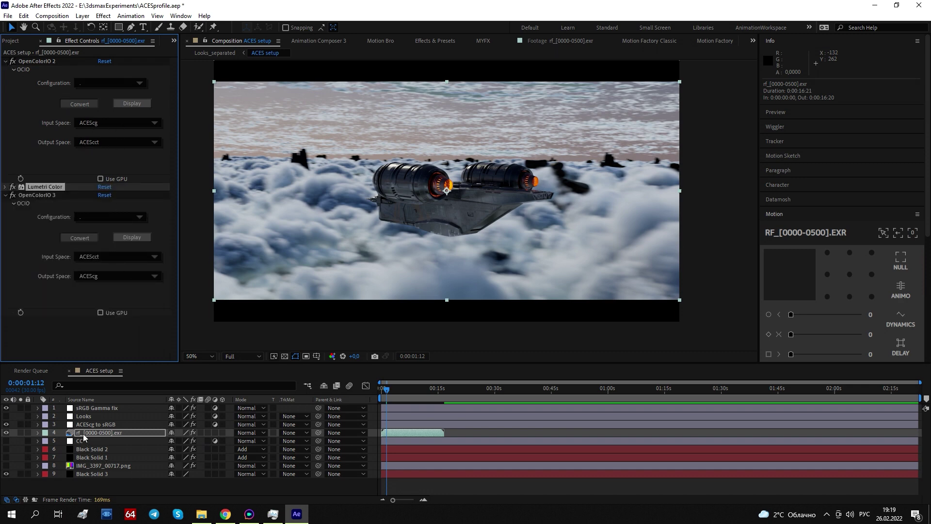
Hide the EXR render layer and make Black Solid 2's Saber beam visible.
left_click(6, 433)
left_click(92, 457)
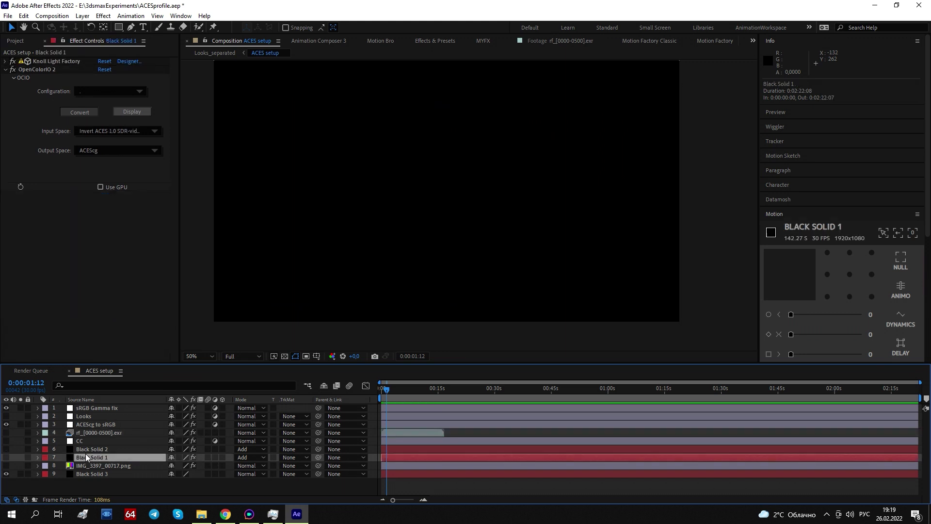
left_click(92, 448)
left_click(13, 74)
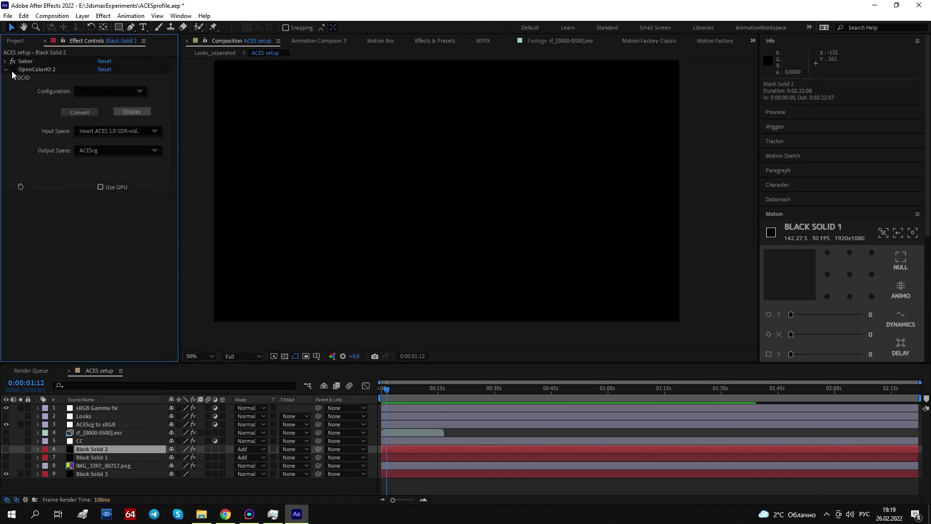
left_click(7, 448)
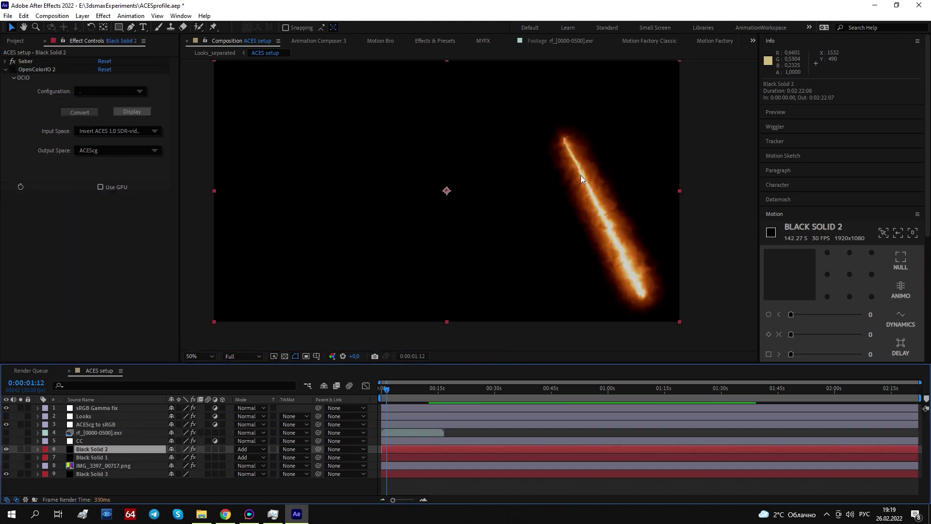
Frame the glowing beam and move Black Solid 2 above rf_[0000-0500].exr.
scroll(593, 197, "up", 2)
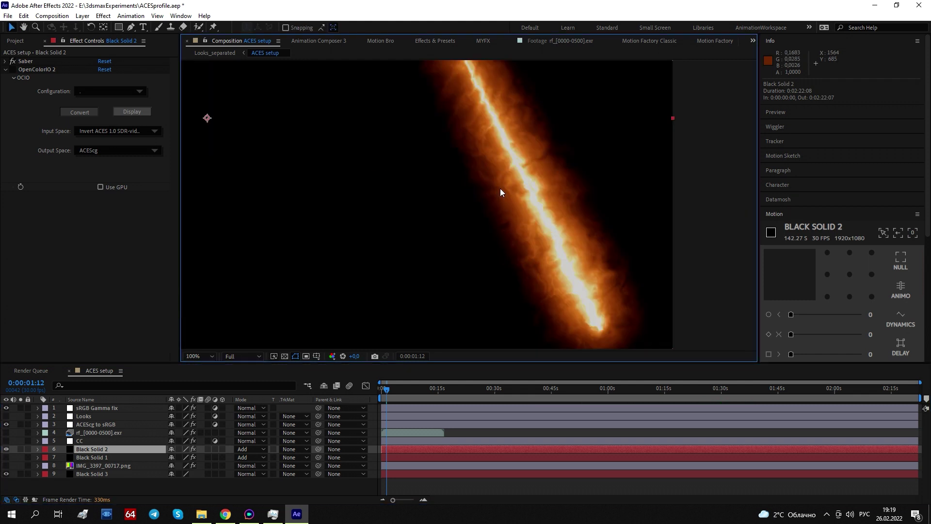
left_click_drag(499, 188, 510, 210)
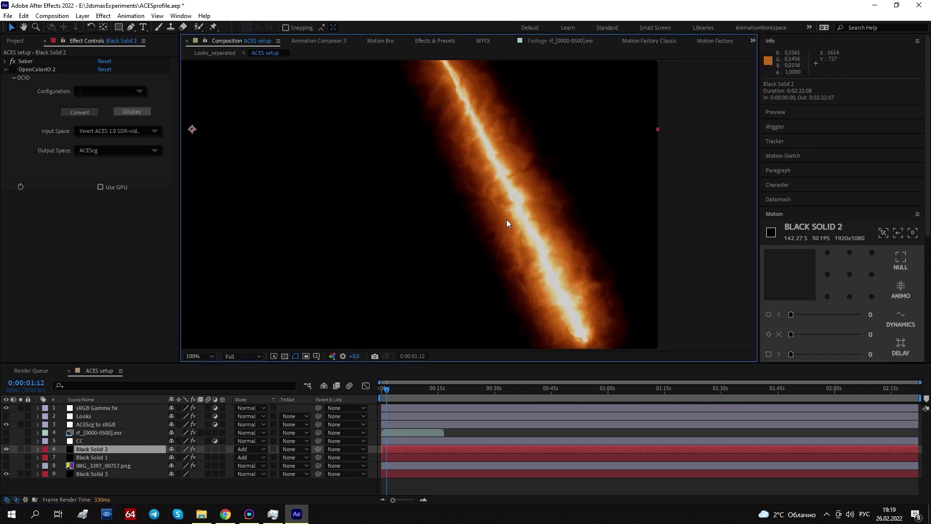
left_click_drag(96, 454, 95, 434)
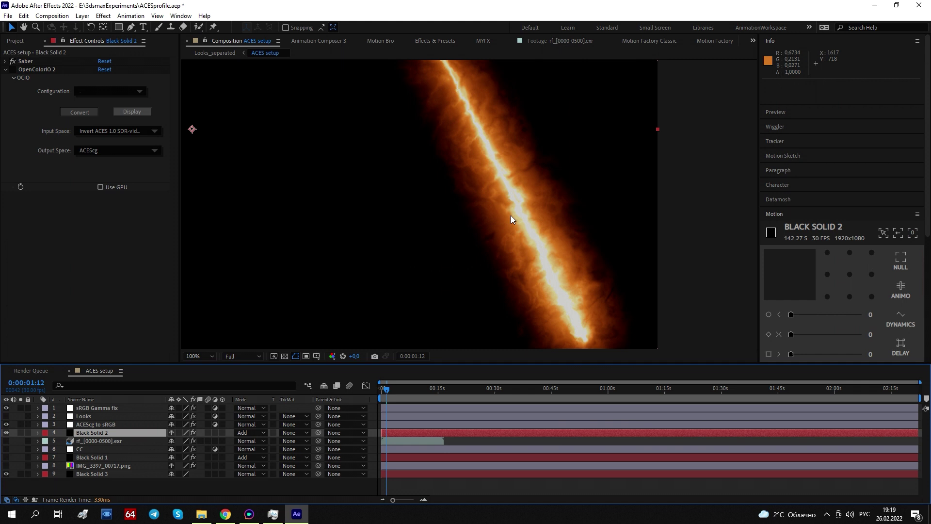
scroll(537, 248, "up", 4)
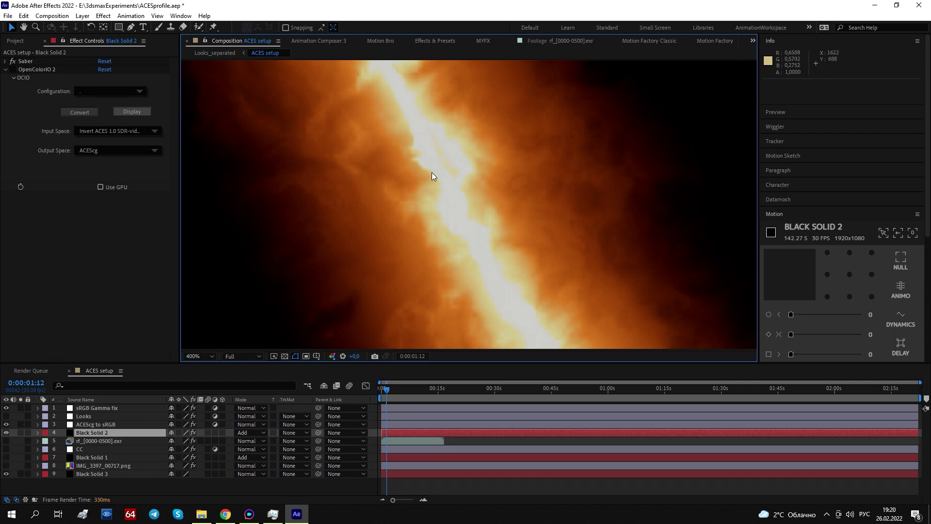
Keep the beam's OpenColorIO 2 input space as Invert ACES 1.0 SDR-video.
left_click(27, 70)
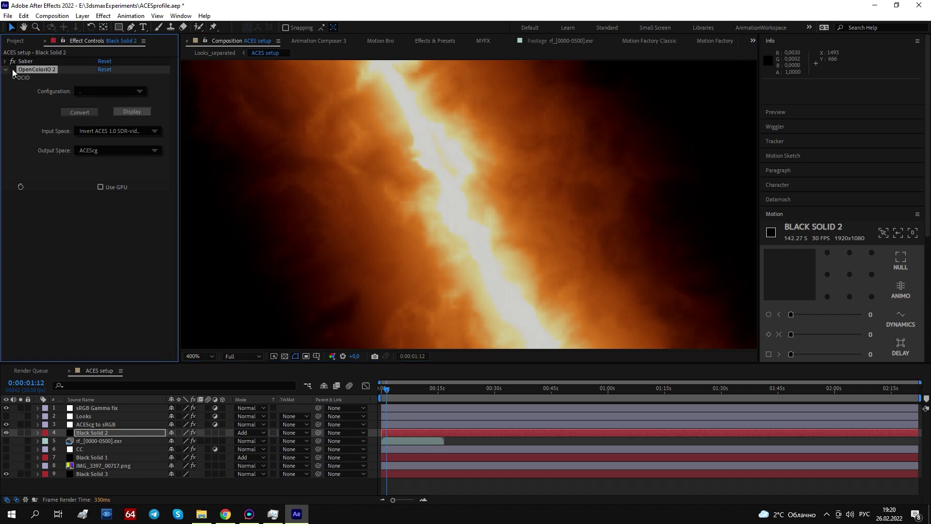
left_click(20, 62)
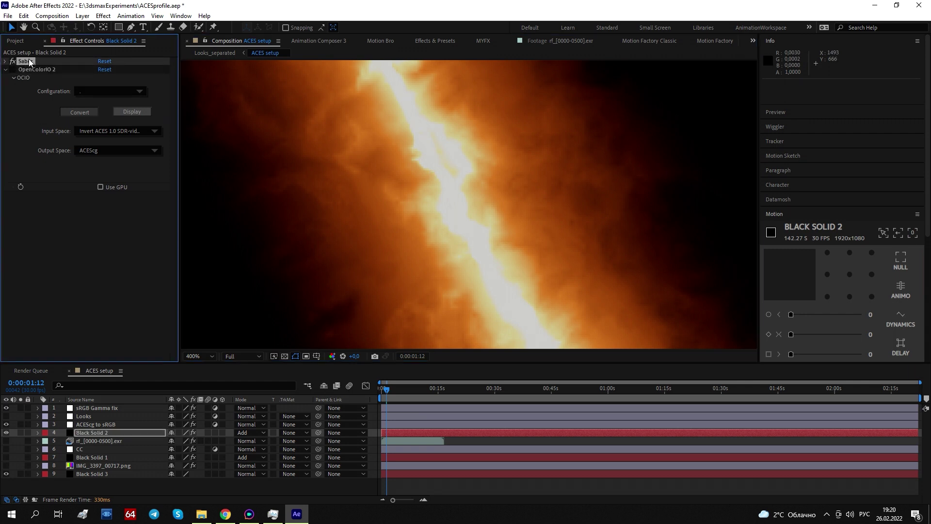
left_click(102, 134)
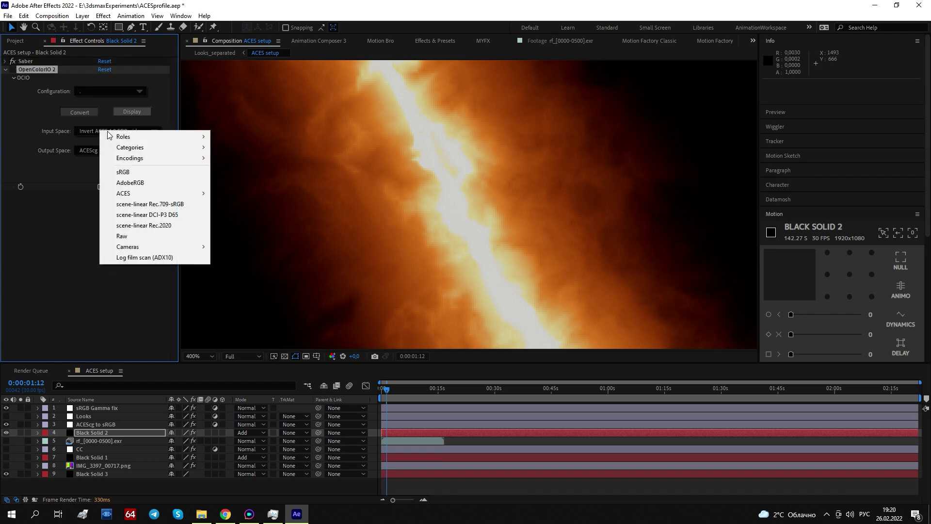
left_click(75, 194)
left_click(91, 135)
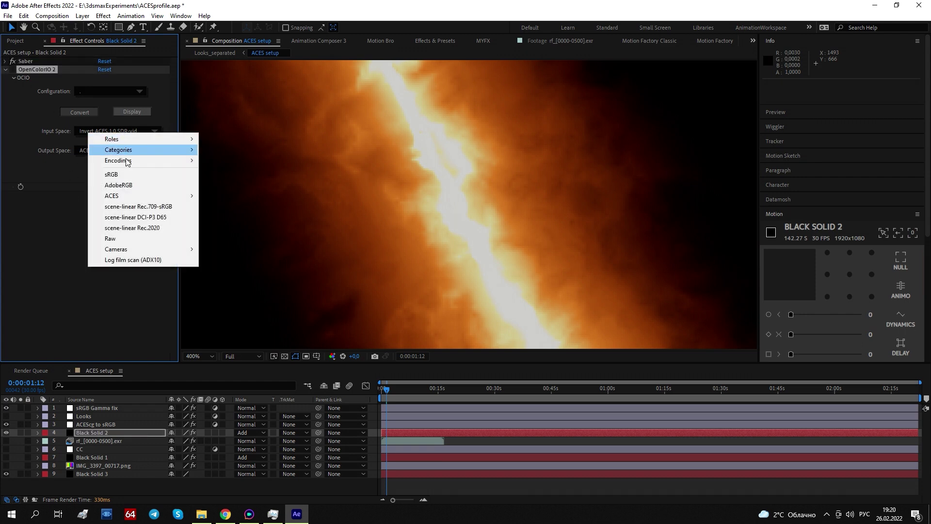
mouse_move(160, 196)
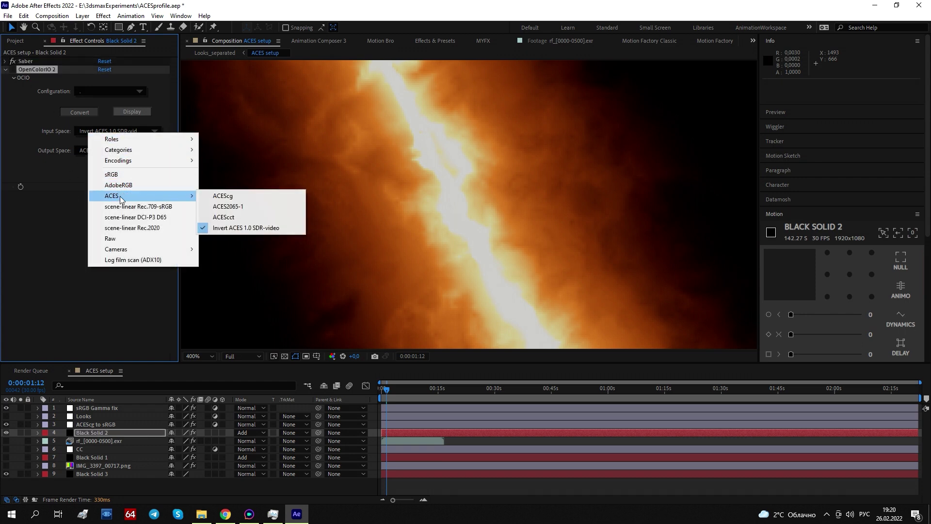
left_click(218, 228)
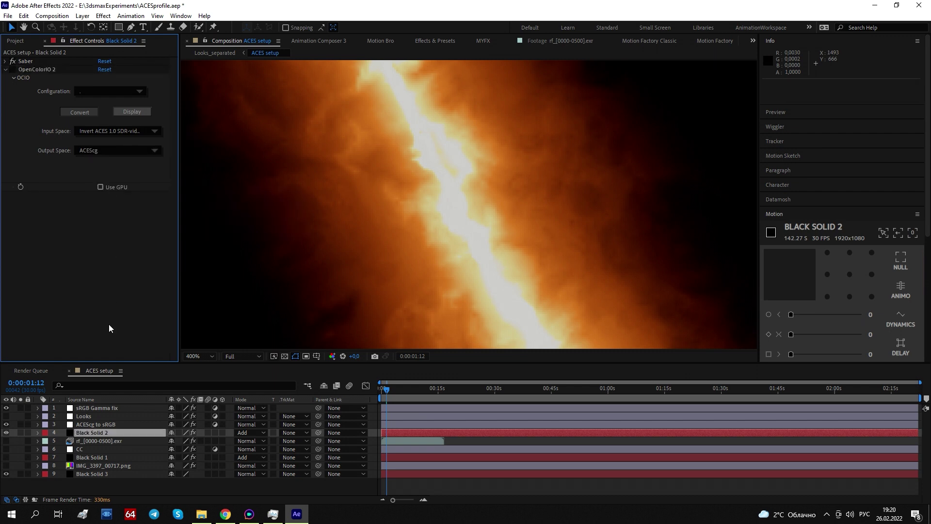
Turn on the beam's OpenColorIO 2 conversion, toggling it off and on to compare.
left_click(13, 69)
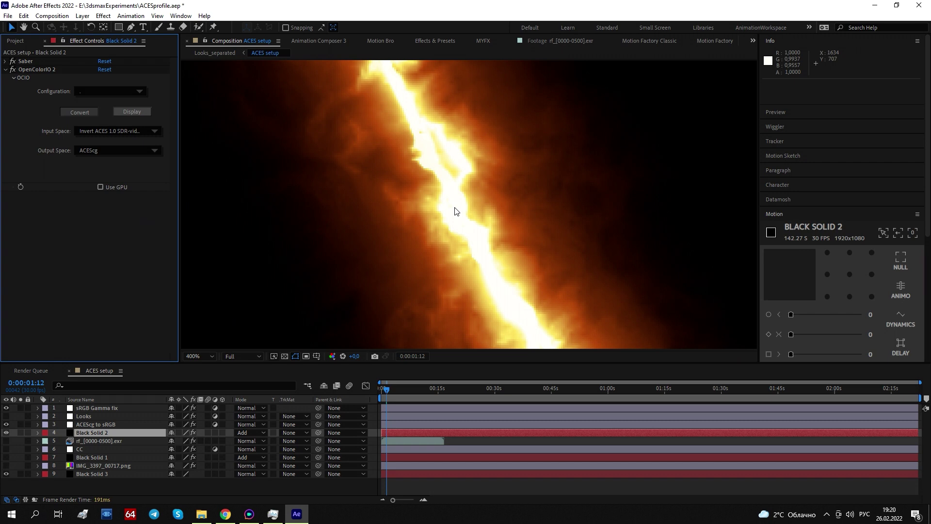
scroll(451, 205, "down", 4)
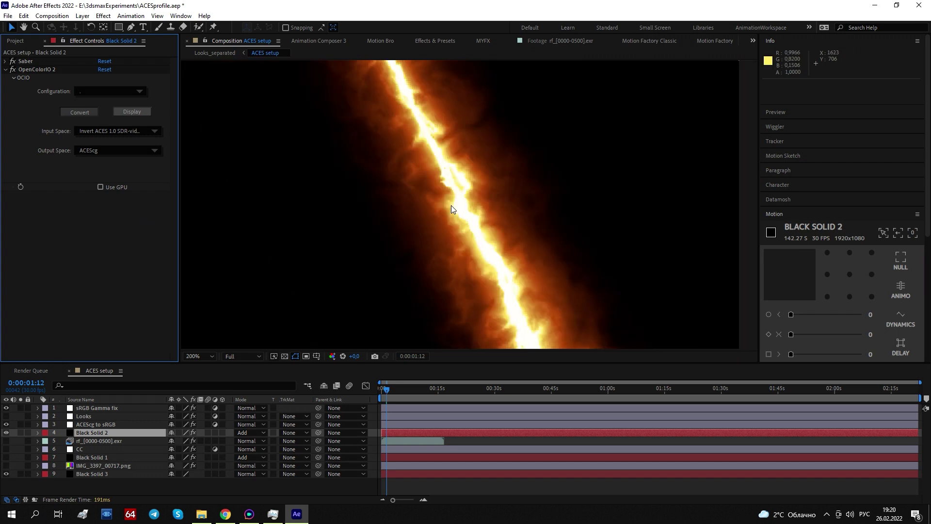
key("v")
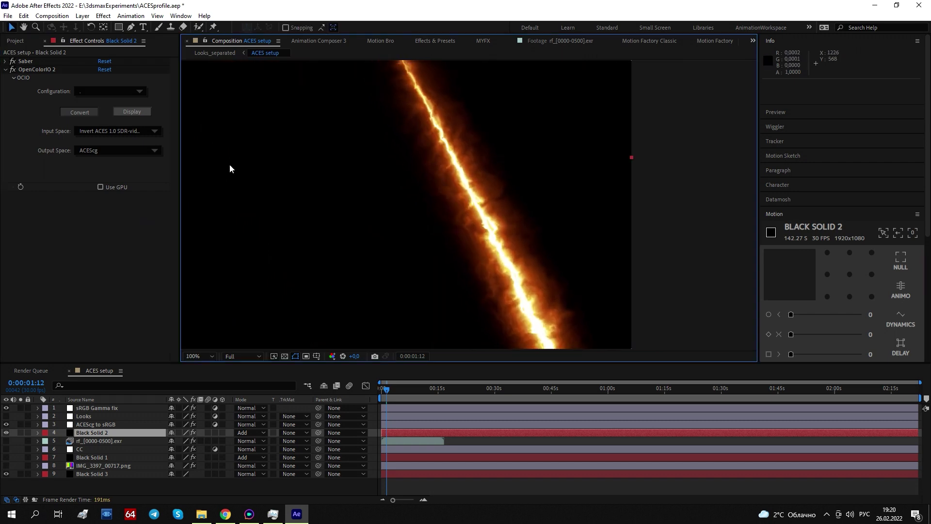
left_click(14, 70)
left_click(14, 71)
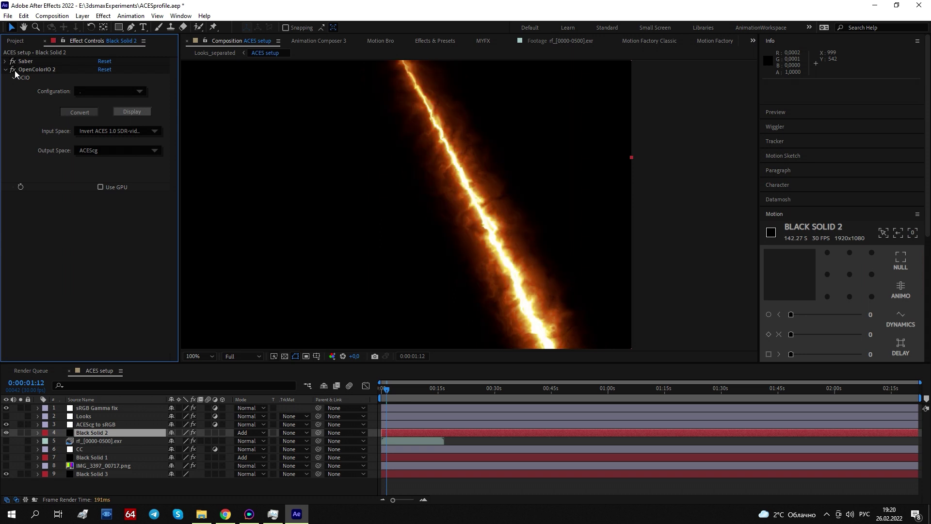
left_click(14, 71)
left_click(15, 71)
scroll(481, 183, "down", 2)
scroll(489, 248, "up", 2)
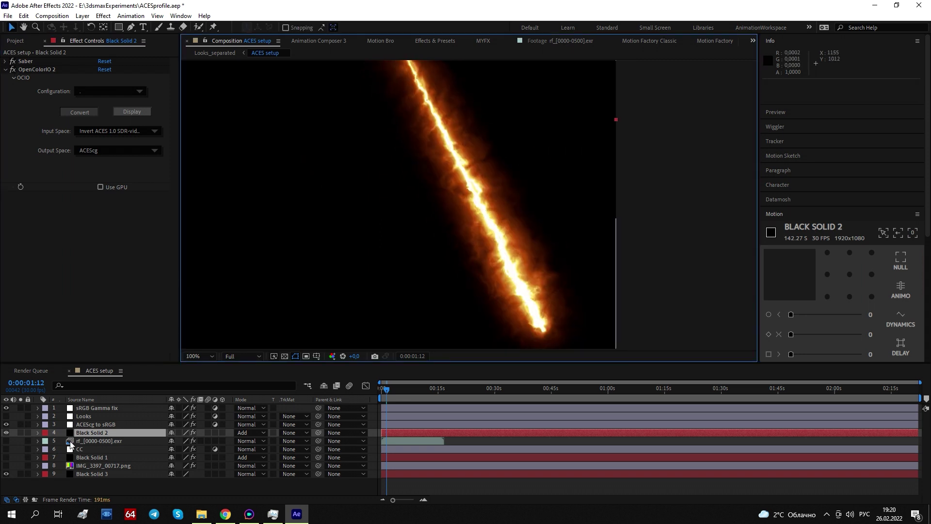
Make the rf_[0000-0500].exr cloud render visible beneath the beam.
left_click(6, 440)
scroll(507, 250, "down", 1)
scroll(508, 250, "up", 1)
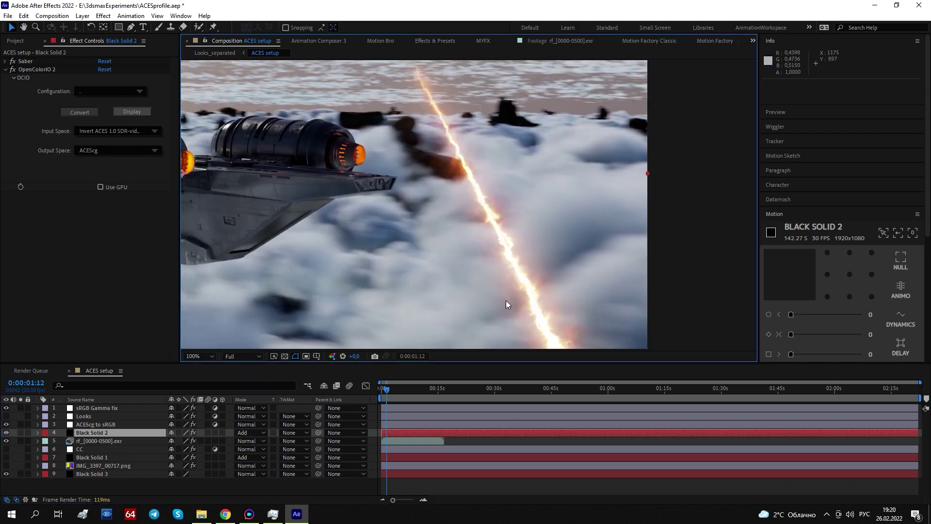
Move the Saber core start onto the engine at 963,519 and the core end right to 2018,591.
left_click(23, 61)
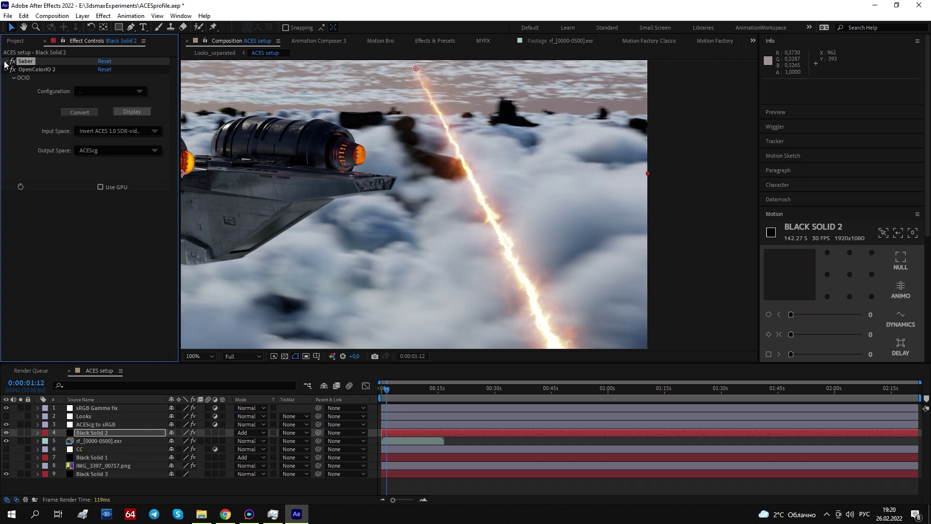
left_click(6, 62)
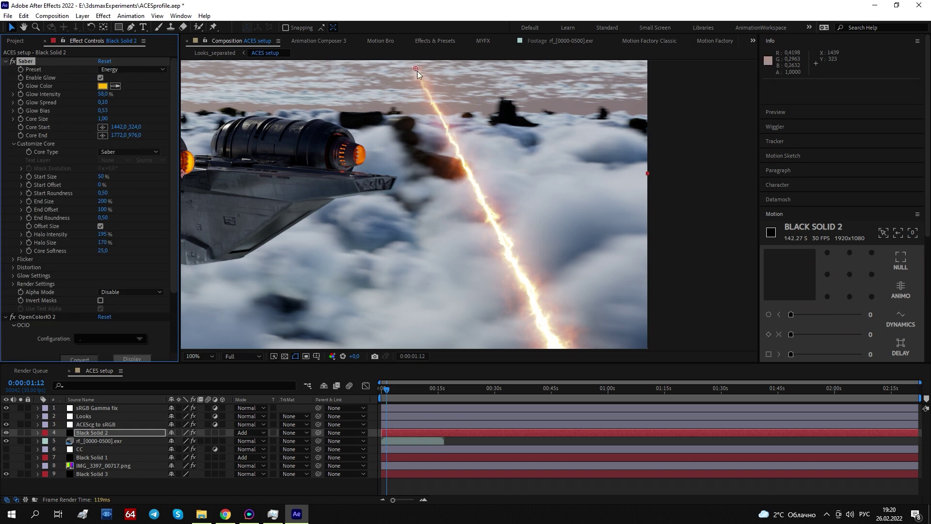
left_click_drag(418, 71, 218, 135)
key("v")
scroll(582, 228, "down", 3)
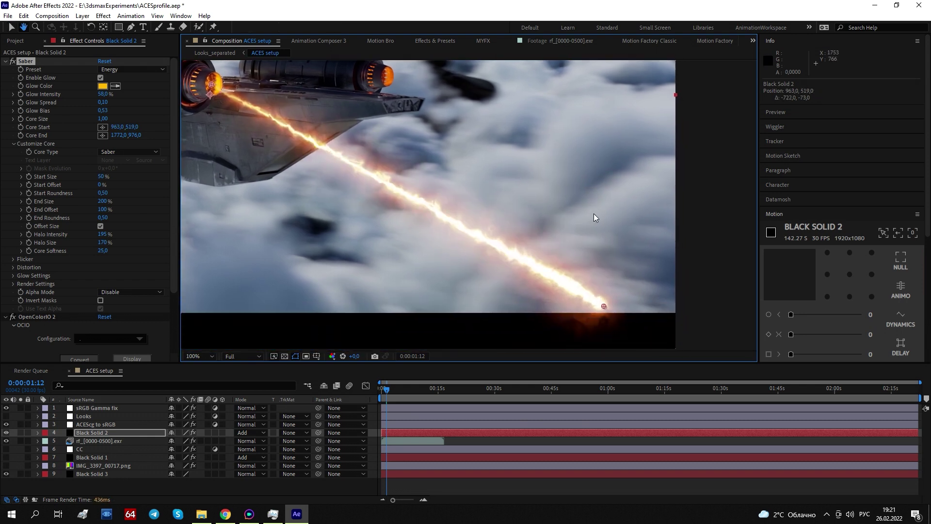
left_click_drag(605, 312, 744, 123)
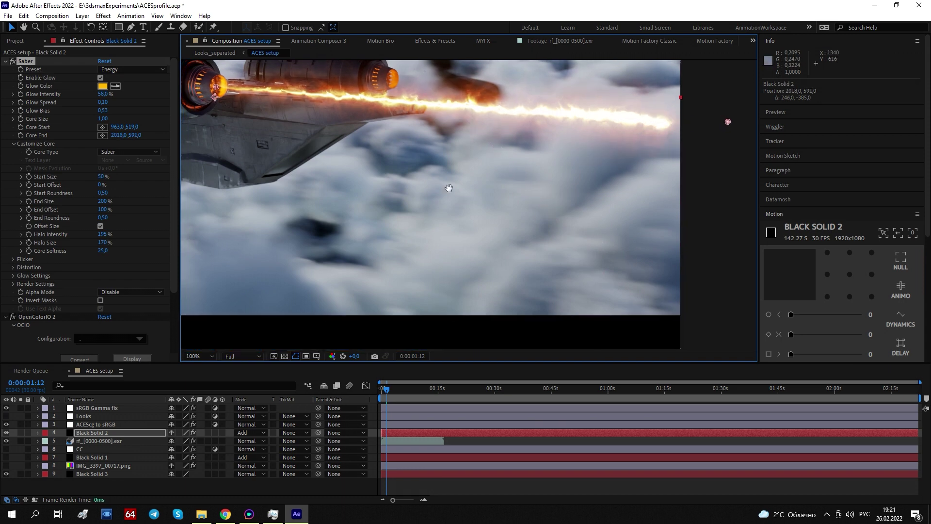
scroll(447, 192, "up", 3)
scroll(447, 192, "left", 2)
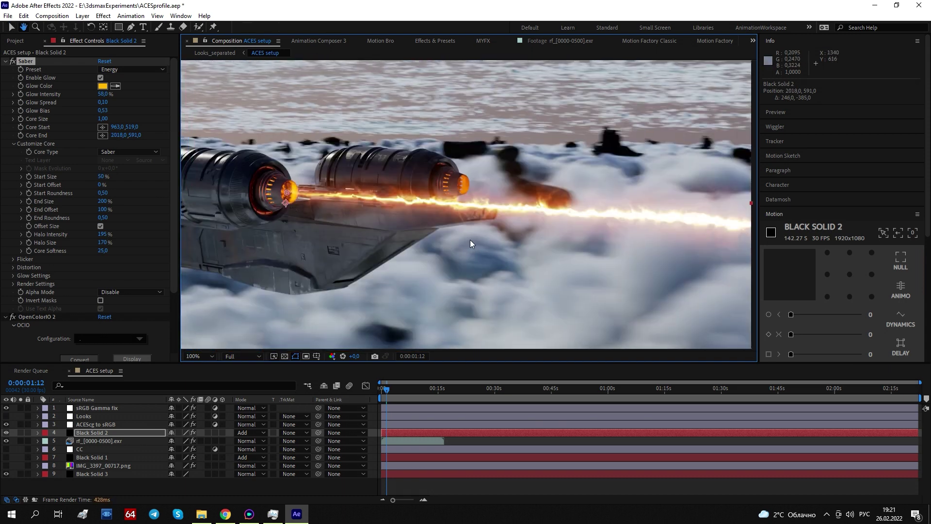
left_click(247, 434)
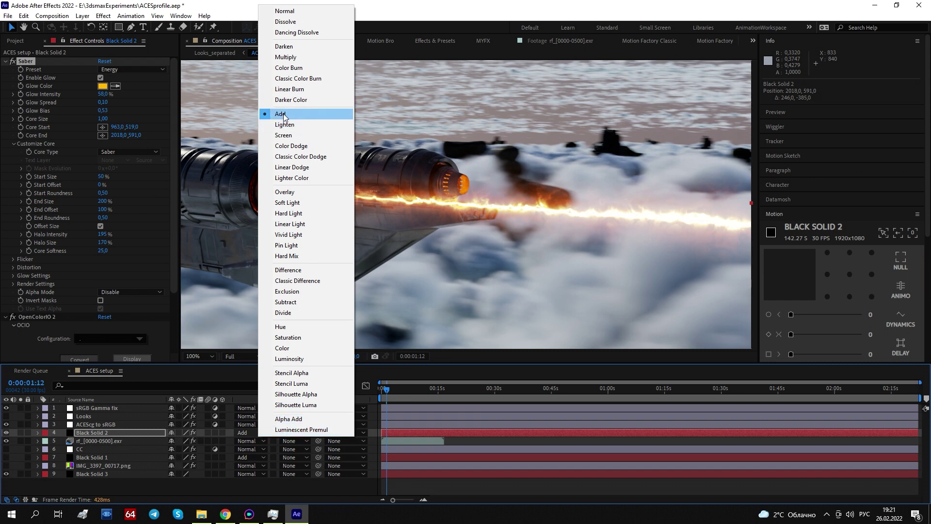
left_click(289, 135)
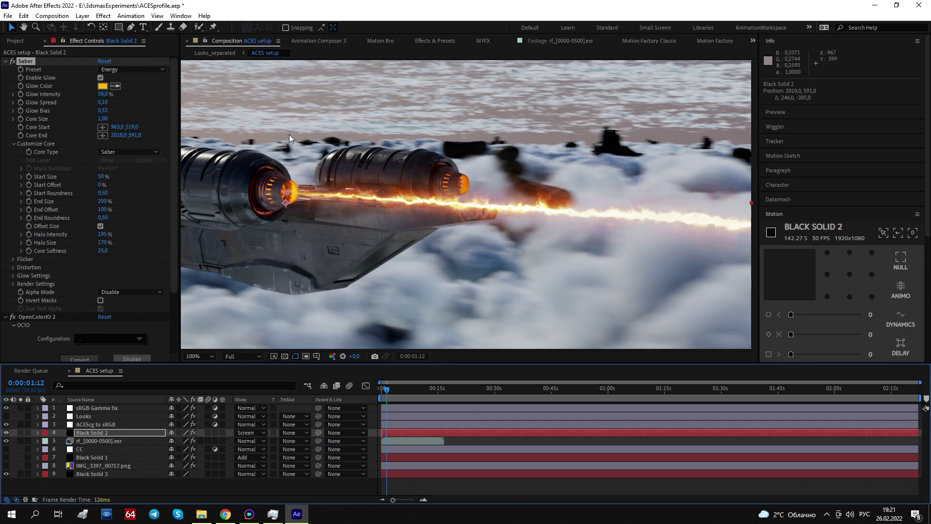
scroll(457, 228, "right", 5)
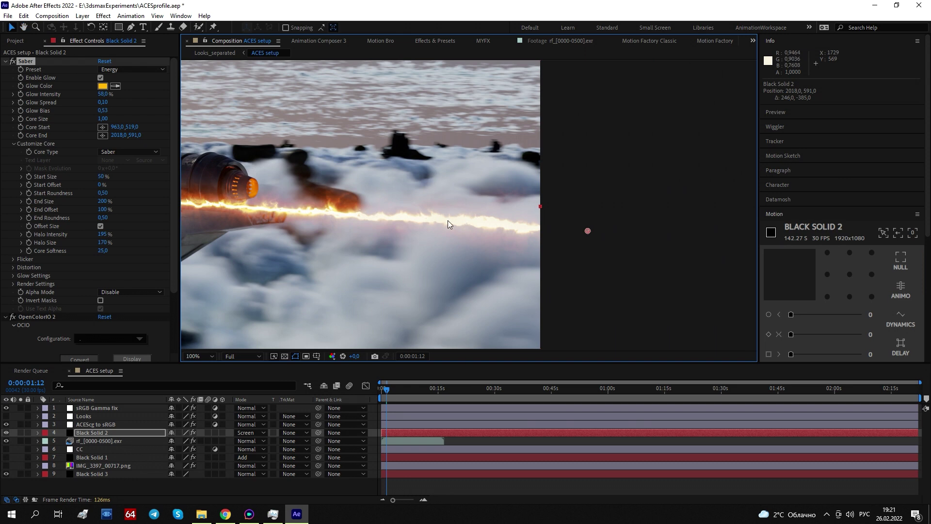
scroll(458, 220, "down", 1)
scroll(525, 222, "up", 1)
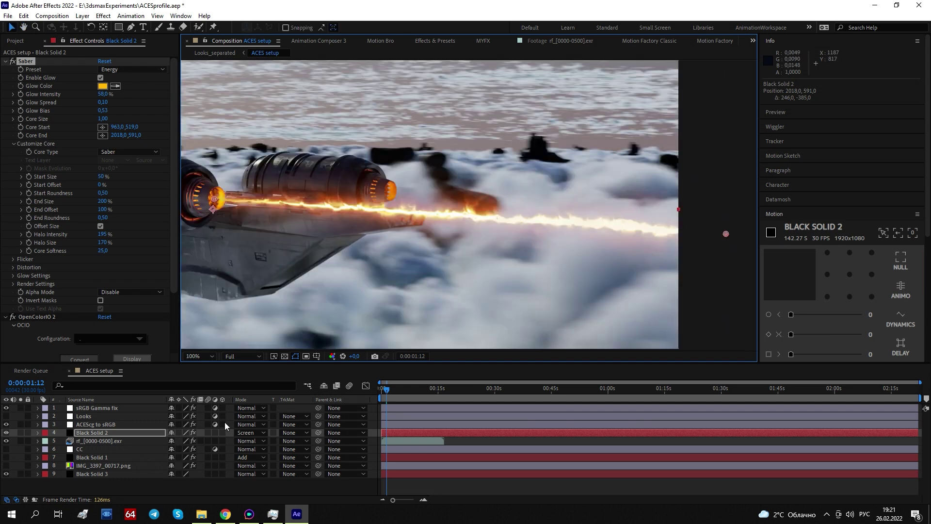
left_click(245, 432)
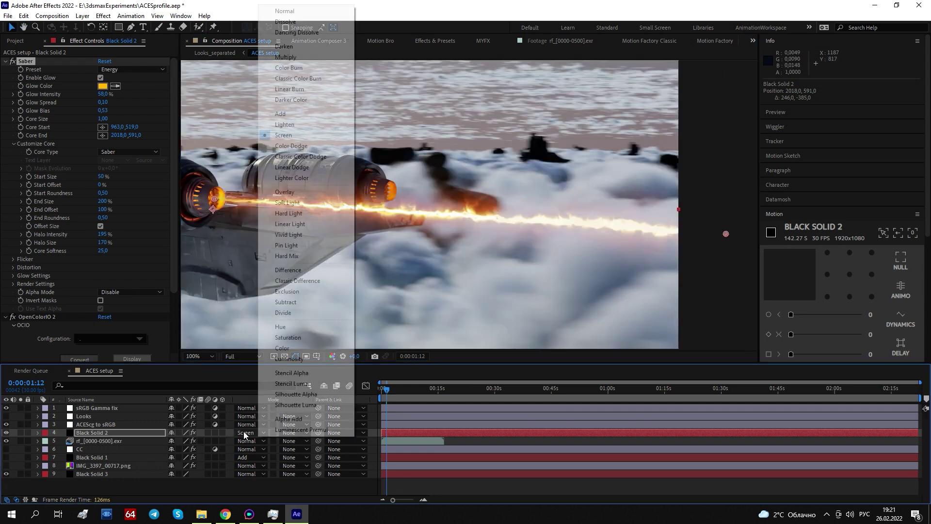
left_click(309, 115)
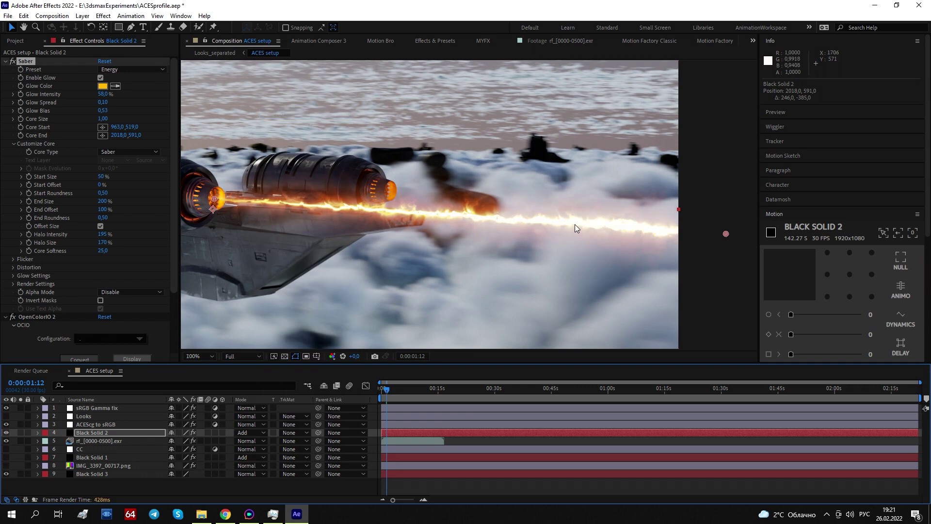
left_click_drag(575, 228, 508, 205)
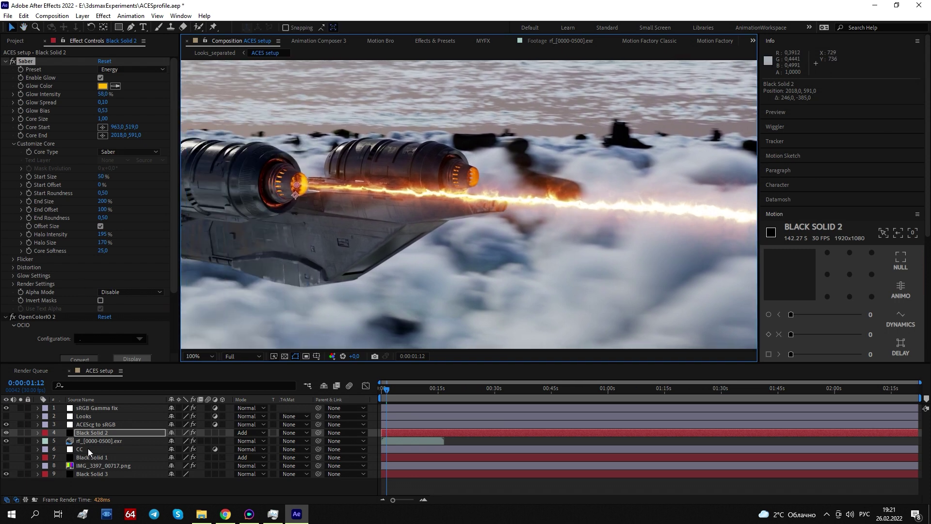
Move Black Solid 1 up to layer 4 and make the flare layer visible.
left_click_drag(82, 458, 85, 435)
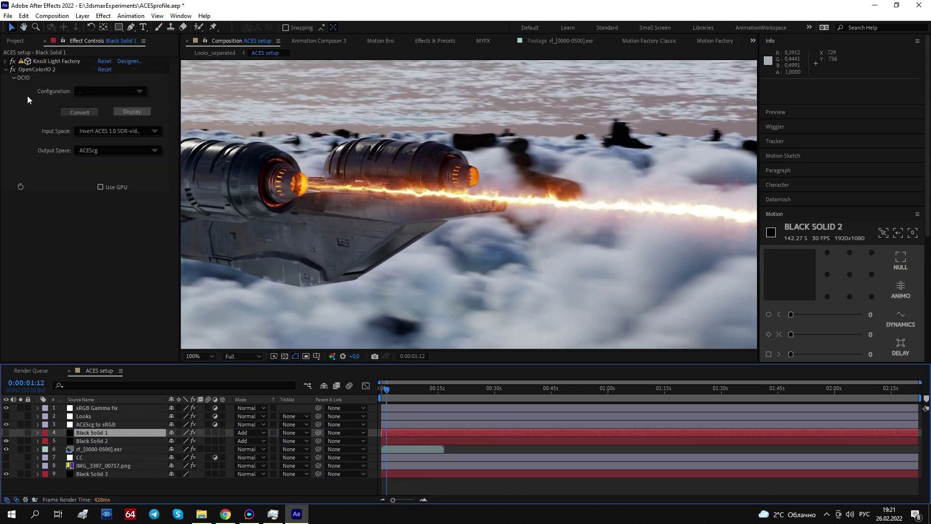
left_click(9, 72)
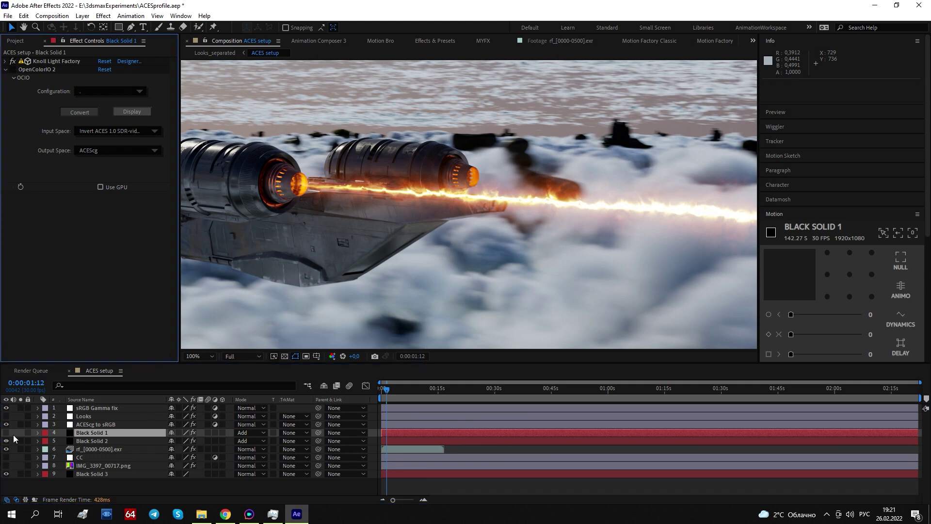
left_click(6, 432)
left_click_drag(403, 190, 379, 253)
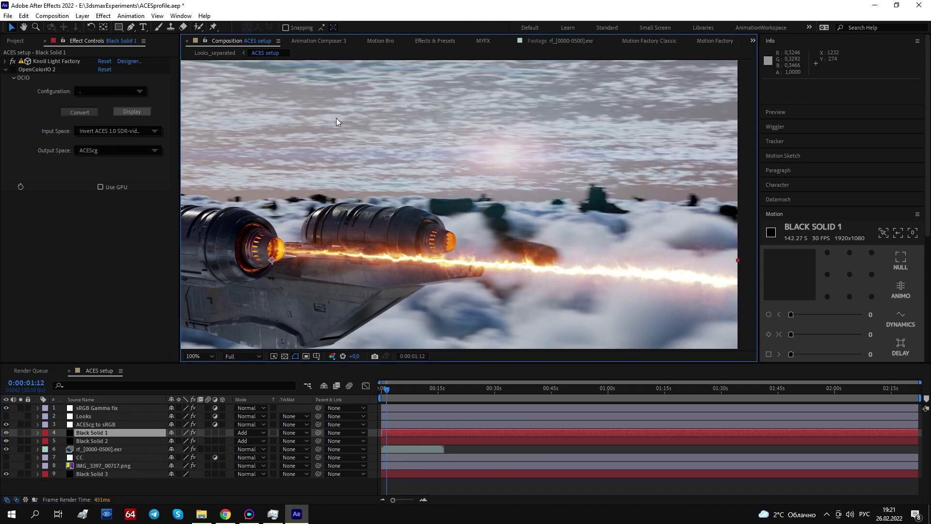
Enable OpenColorIO 2 on the Black Solid 2 beam layer.
left_click(61, 60)
left_click(26, 70)
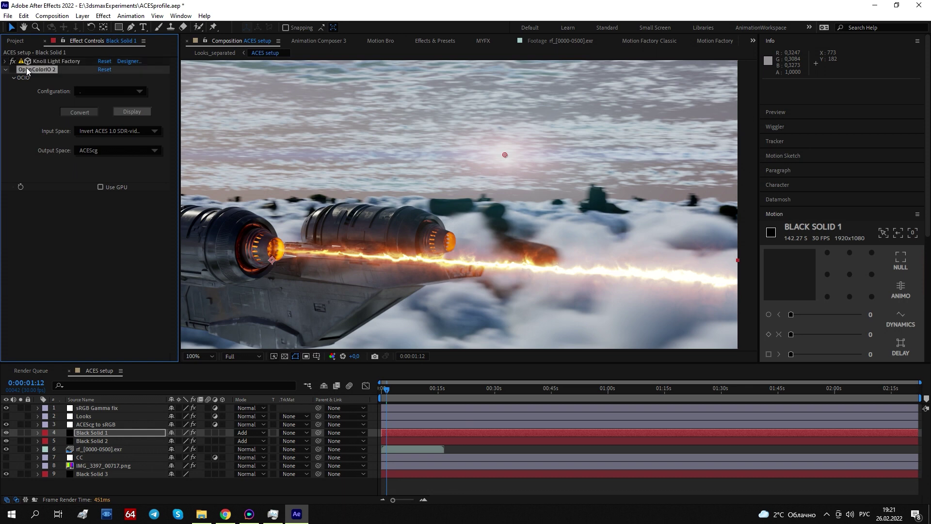
left_click(89, 441)
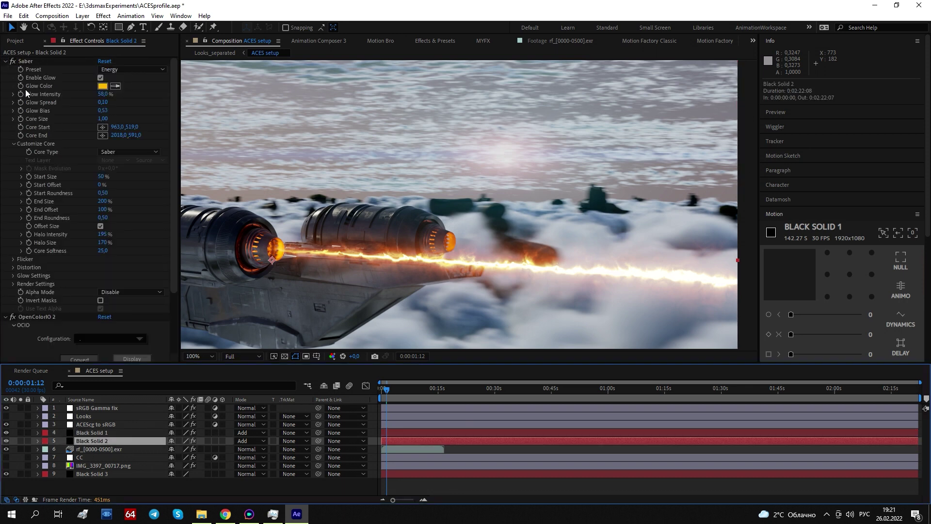
left_click(7, 61)
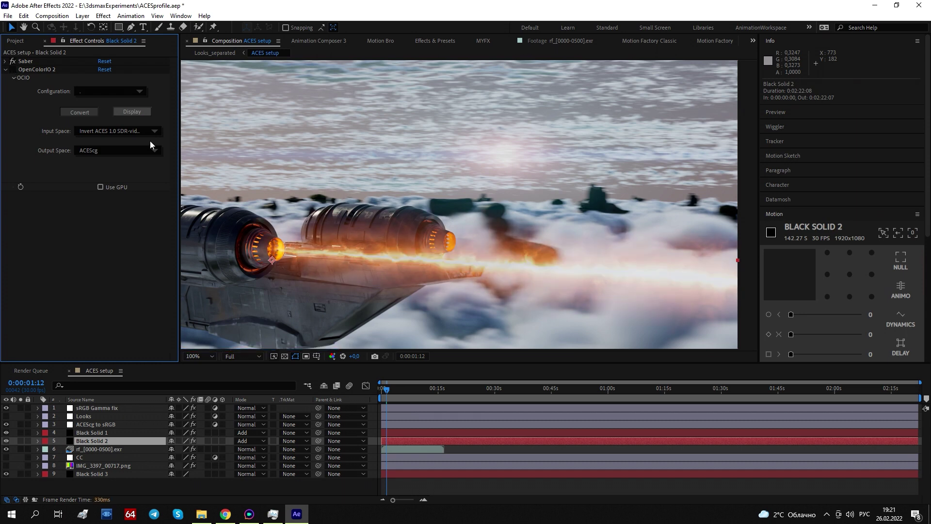
left_click_drag(589, 278, 592, 237)
left_click(12, 69)
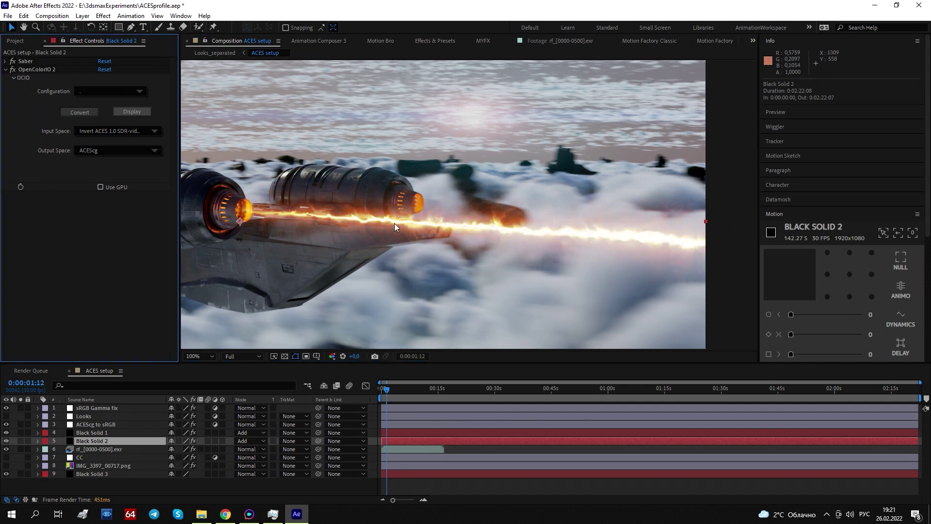
Drag the Knoll Light Factory flare centre onto the ship's left engine.
left_click(83, 432)
left_click(30, 62)
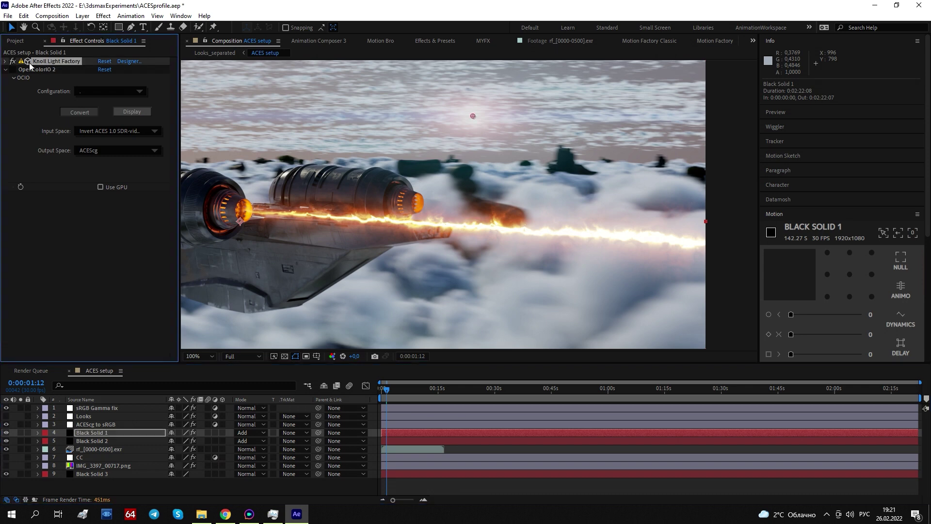
left_click_drag(473, 117, 241, 211)
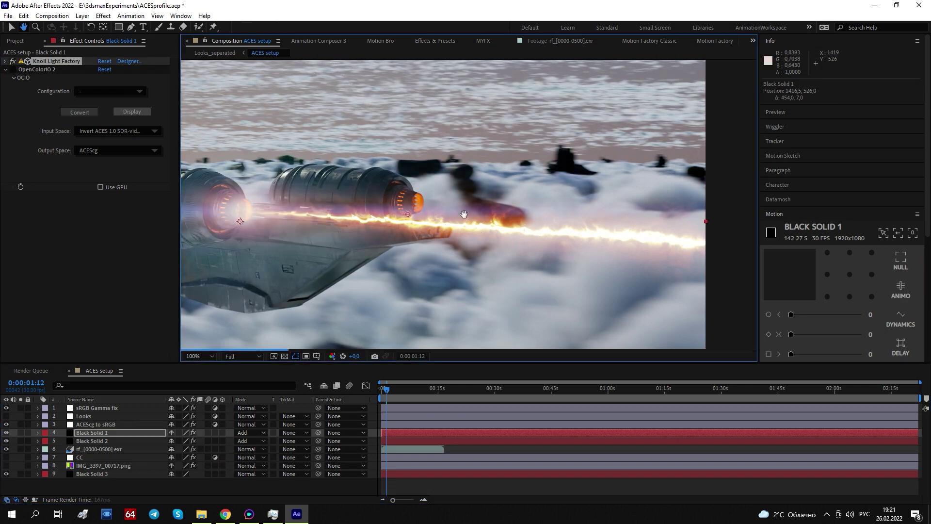
key("space")
key("ctrl+z")
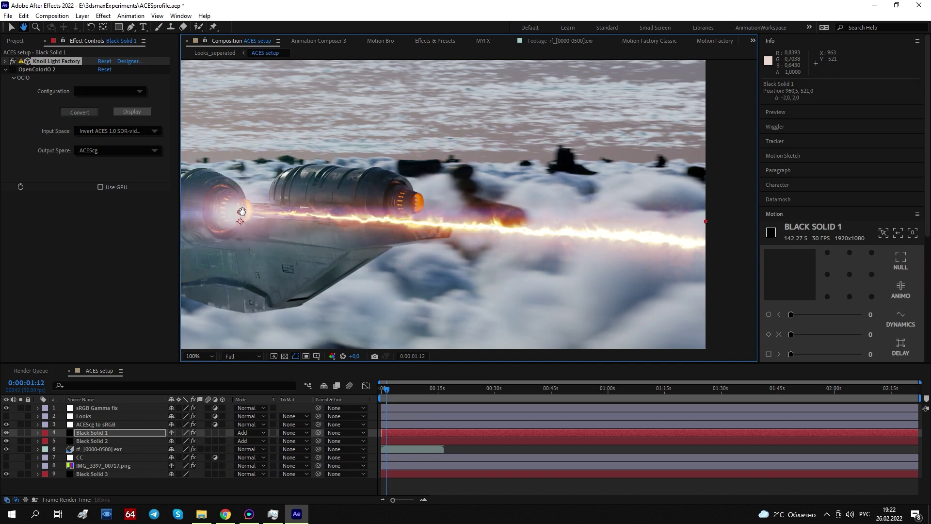
key("v")
scroll(254, 228, "up", 2)
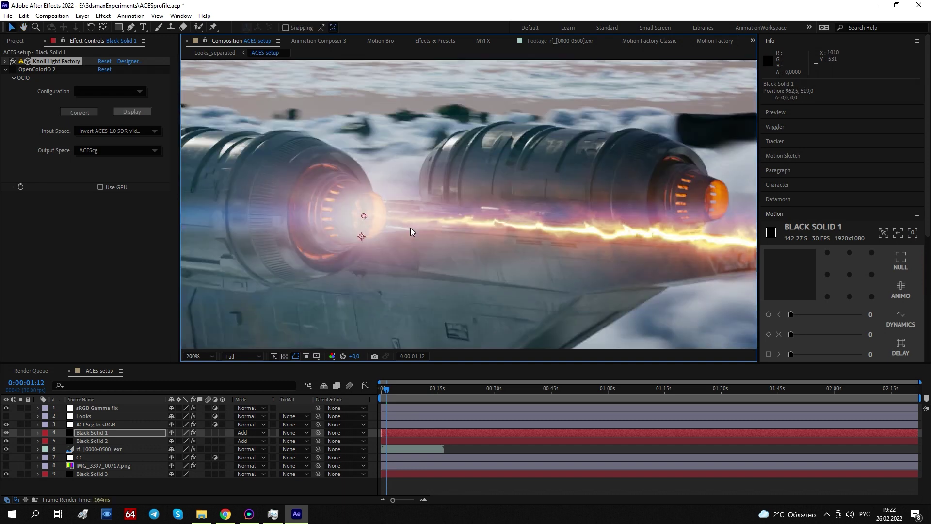
Enable OpenColorIO 2 on the flare layer and nudge the flare centre onto the engine nozzle.
left_click(13, 69)
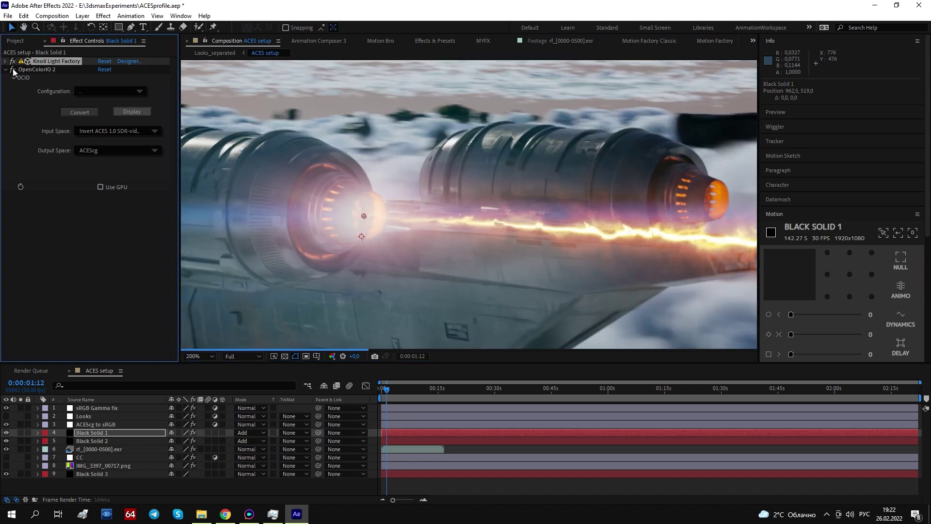
left_click_drag(363, 217, 370, 216)
scroll(370, 217, "down", 3)
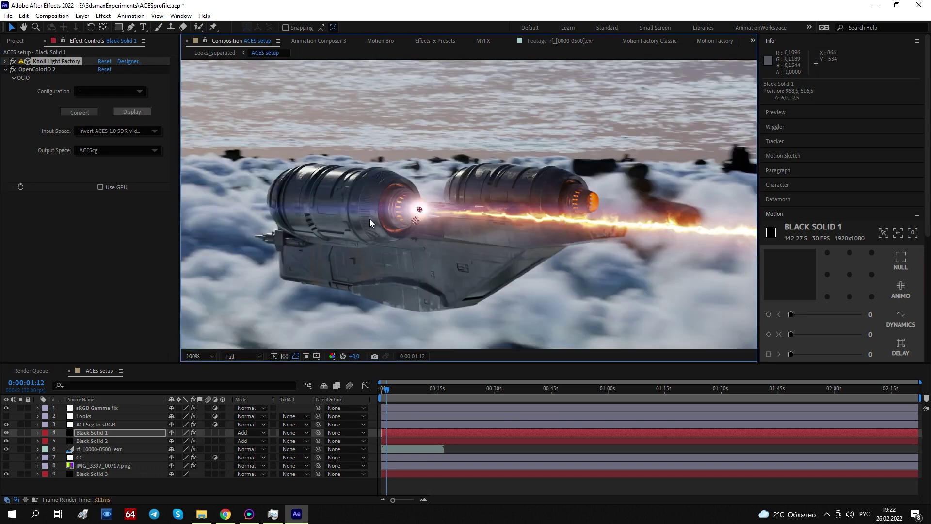
left_click_drag(504, 216, 467, 222)
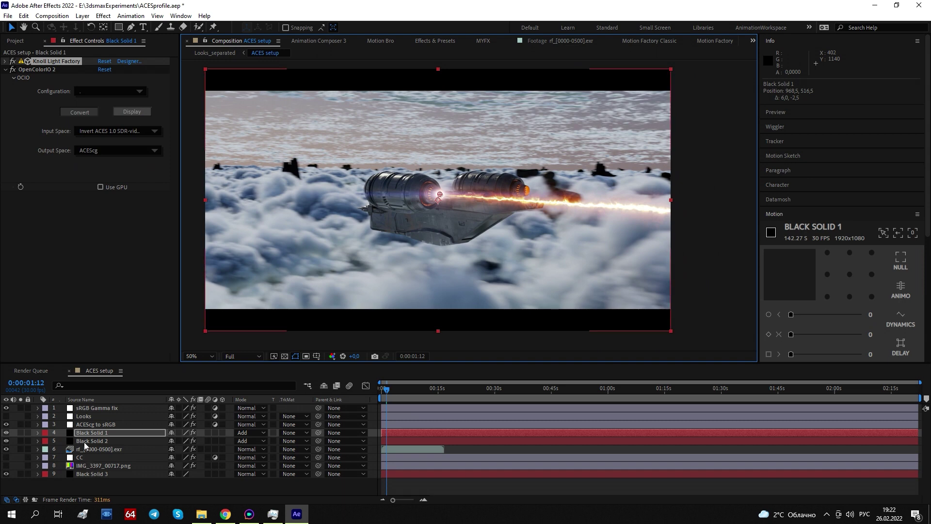
left_click(90, 466)
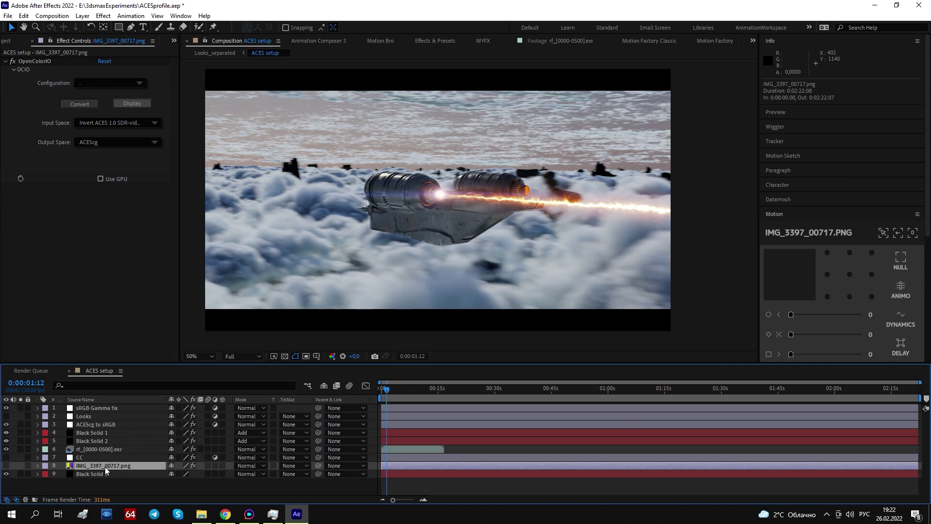
left_click(9, 40)
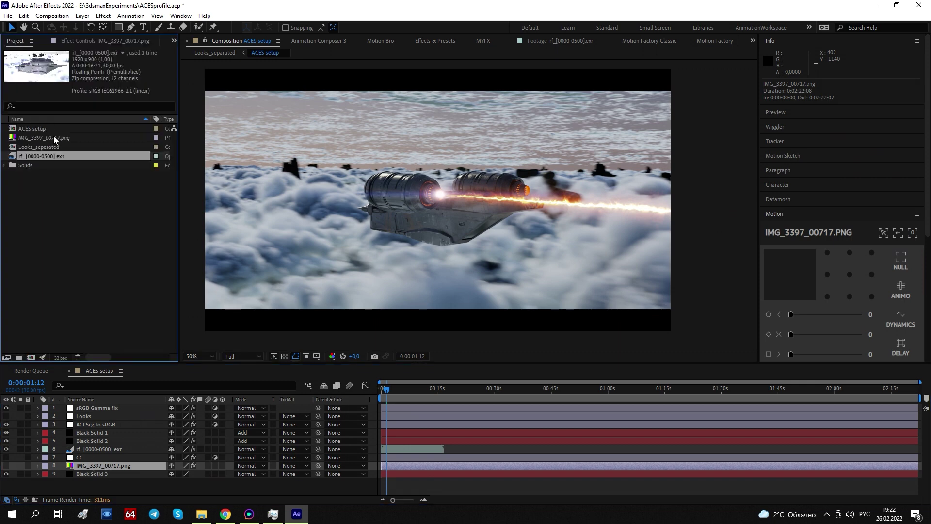
left_click(36, 134)
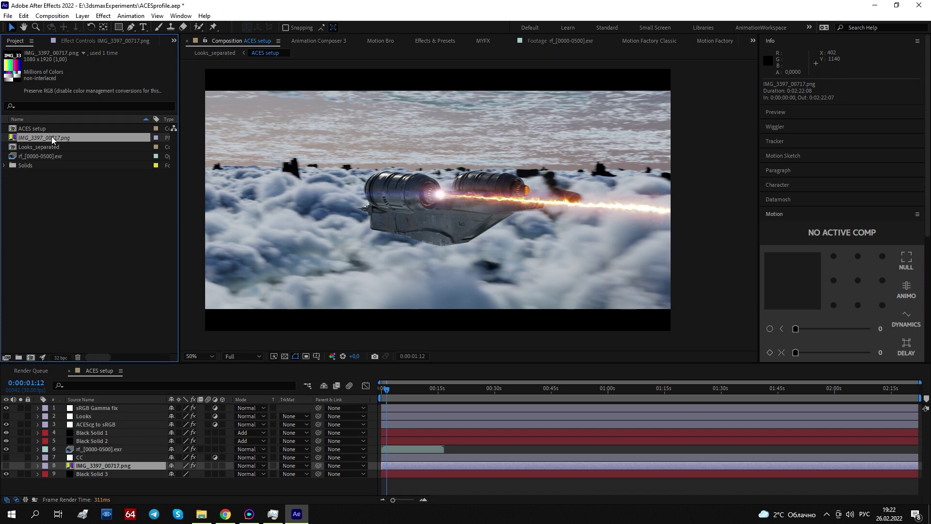
left_click(79, 42)
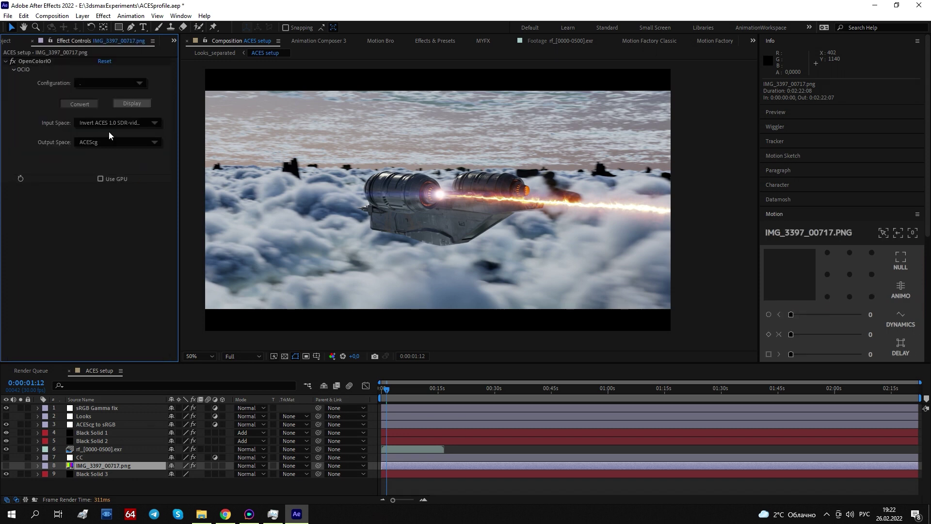
left_click(28, 59)
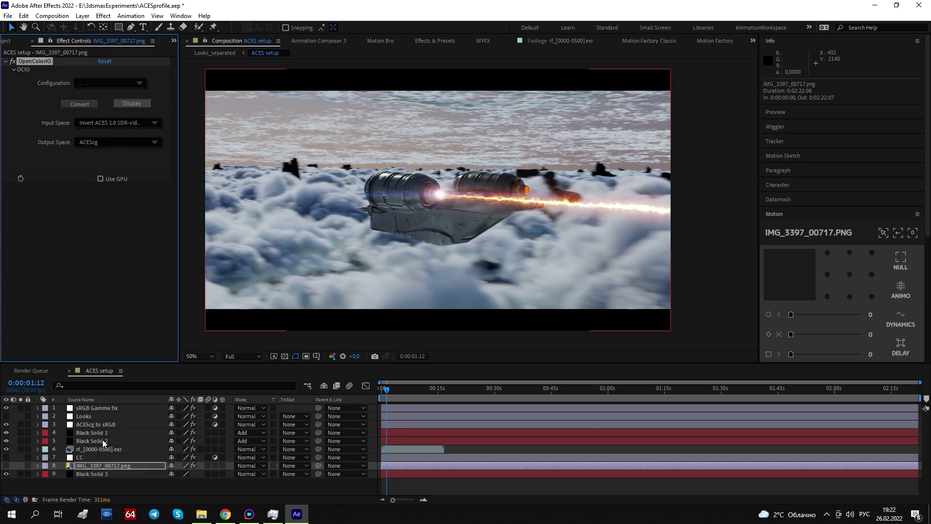
left_click(92, 424)
left_click(89, 411)
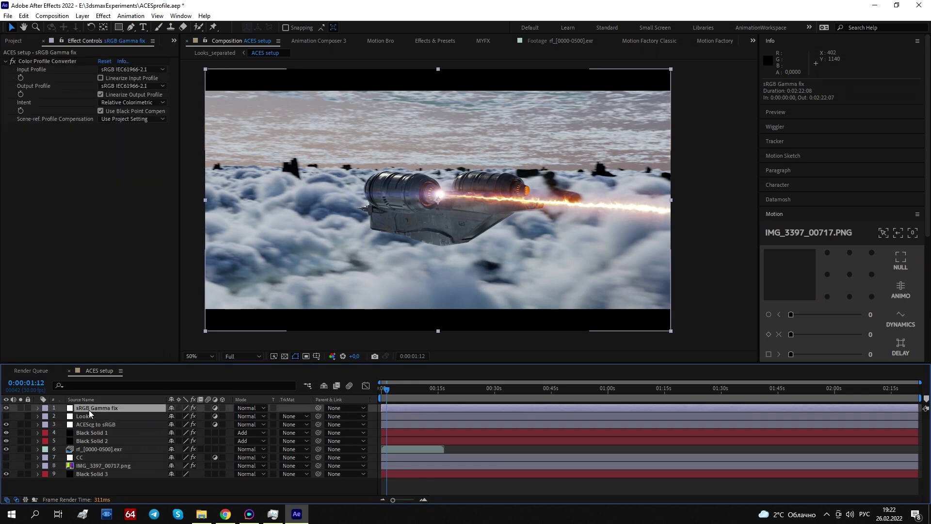
left_click(91, 426)
left_click(89, 408)
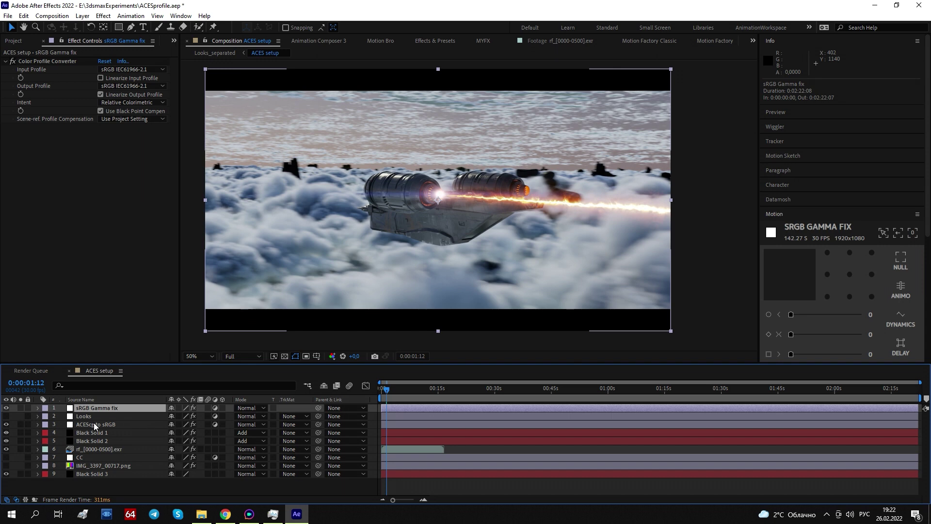
left_click(89, 427)
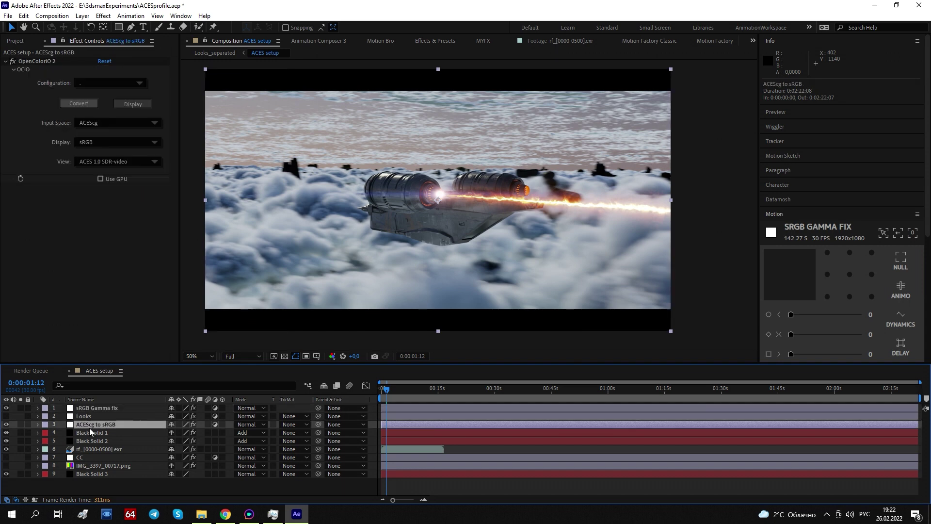
left_click(86, 409)
left_click(86, 423)
left_click(83, 415)
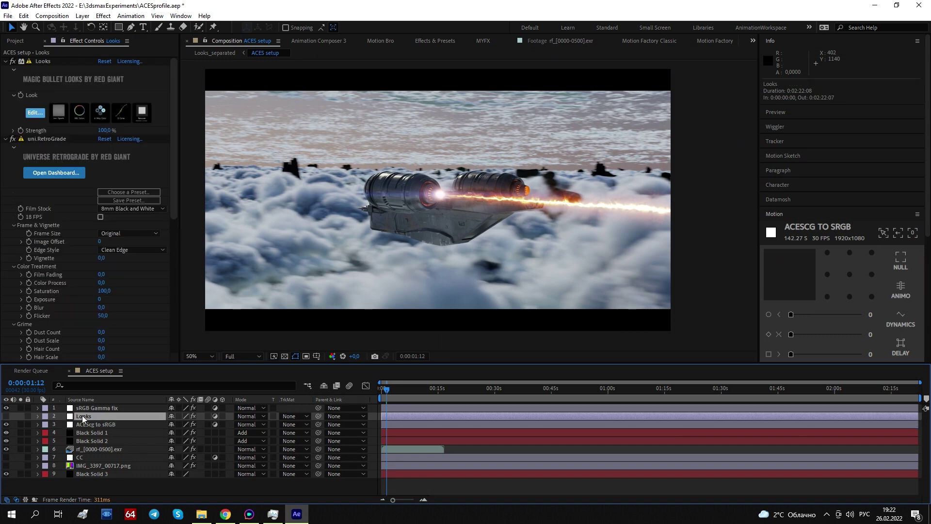
Delete the uni.RetroGrade and uni.Carousel effects.
left_click(5, 139)
left_click(7, 147)
left_click(27, 138)
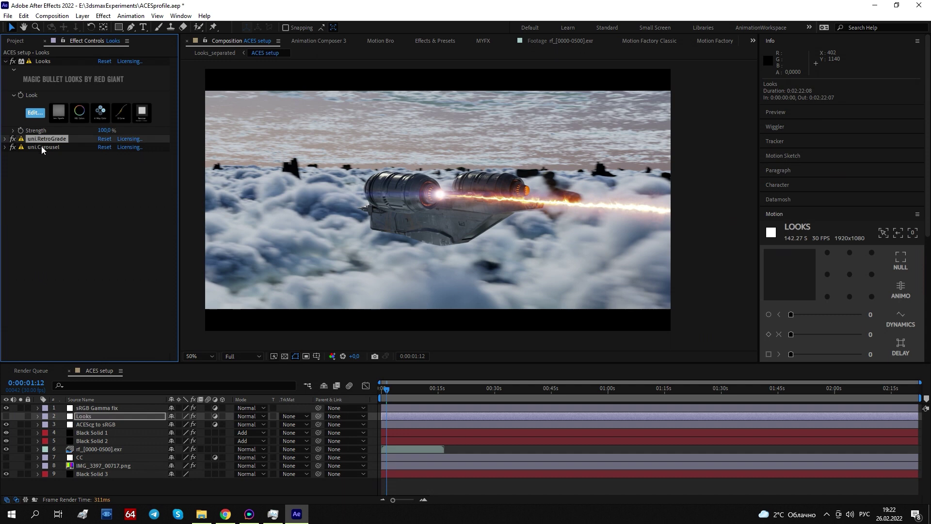
left_click(42, 146, "shift")
key("Delete")
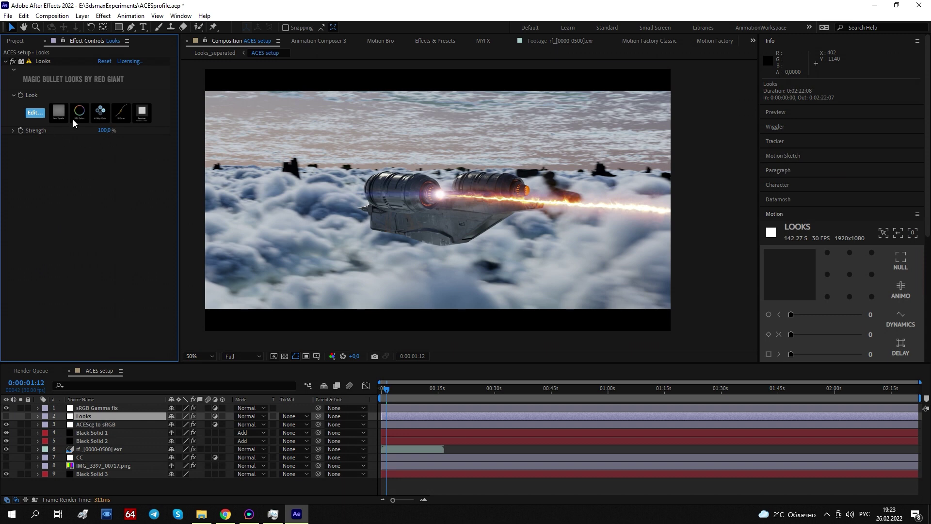
Compare the effect settings of the Looks, sRGB Gamma fix and ACEScg to sRGB layers.
left_click(43, 62)
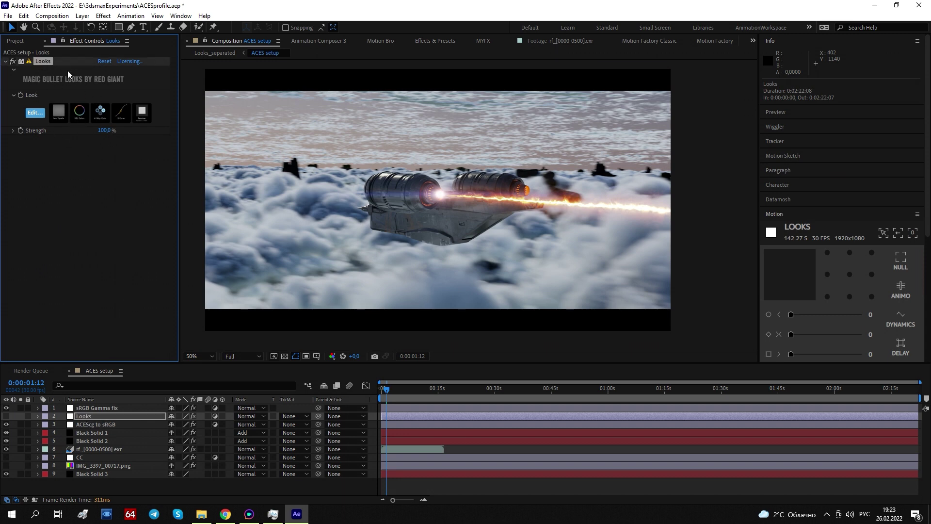
left_click(95, 418)
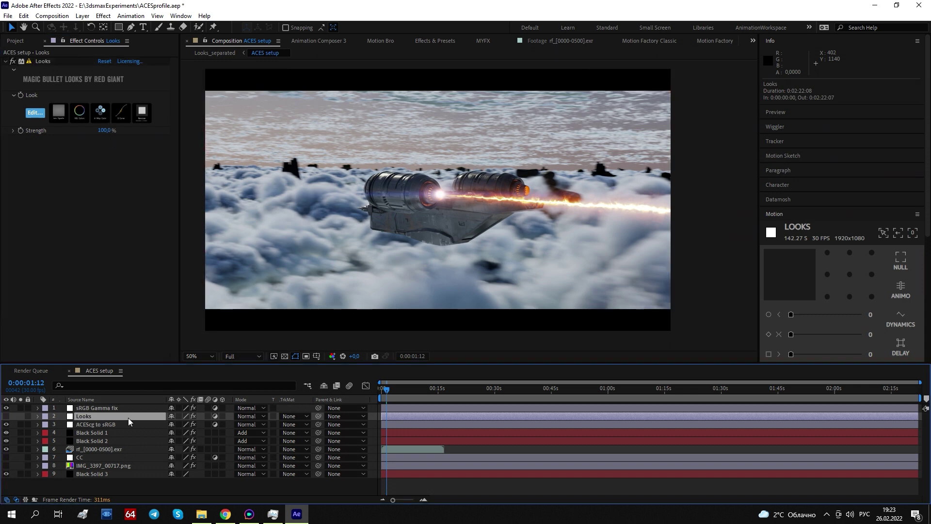
left_click(101, 424)
left_click(93, 409)
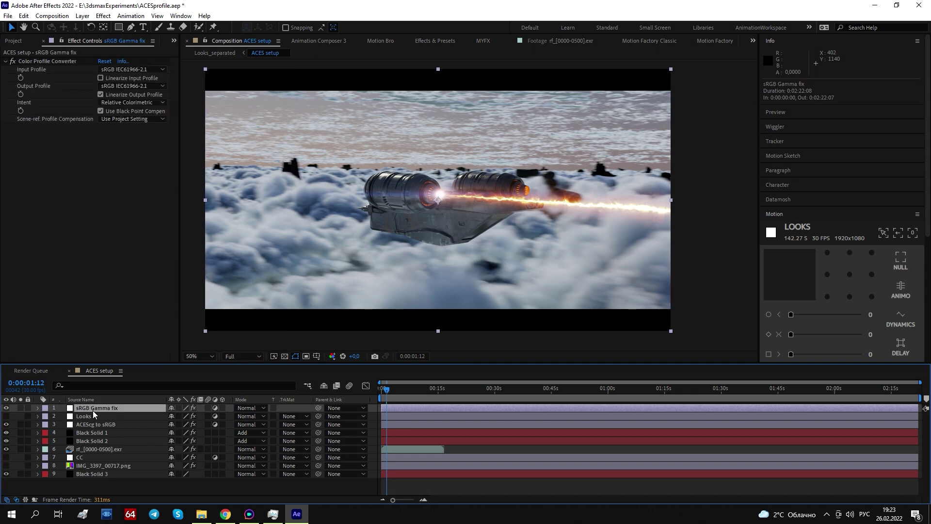
left_click(91, 416)
left_click(92, 423)
left_click(89, 415)
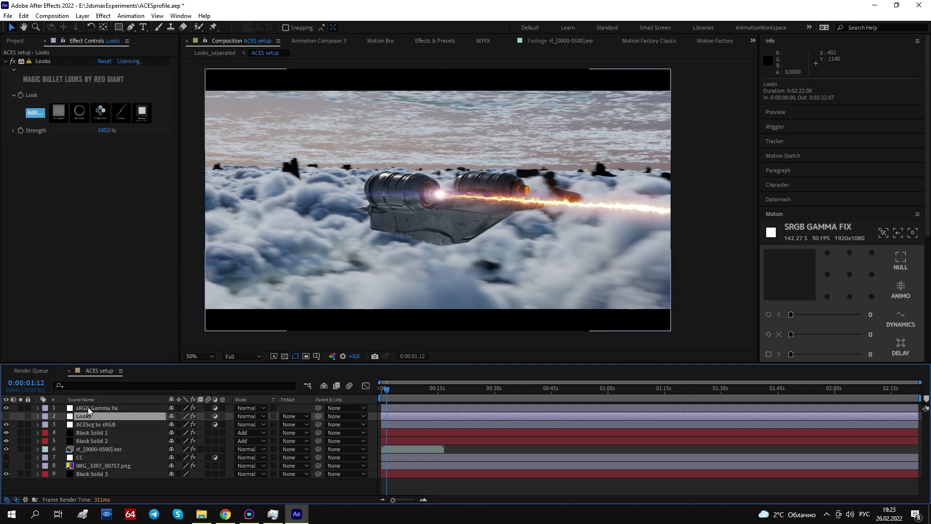
left_click(88, 407)
left_click(88, 421)
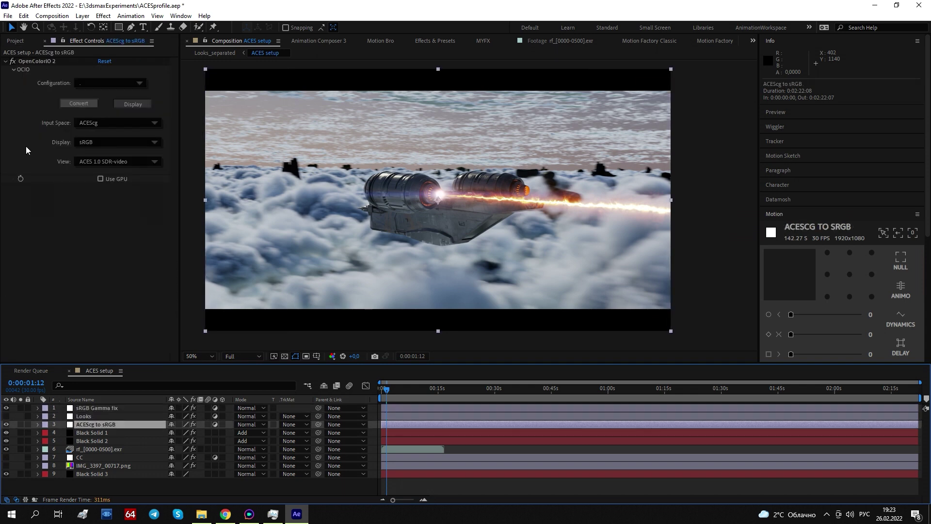
left_click(85, 416)
left_click(19, 42)
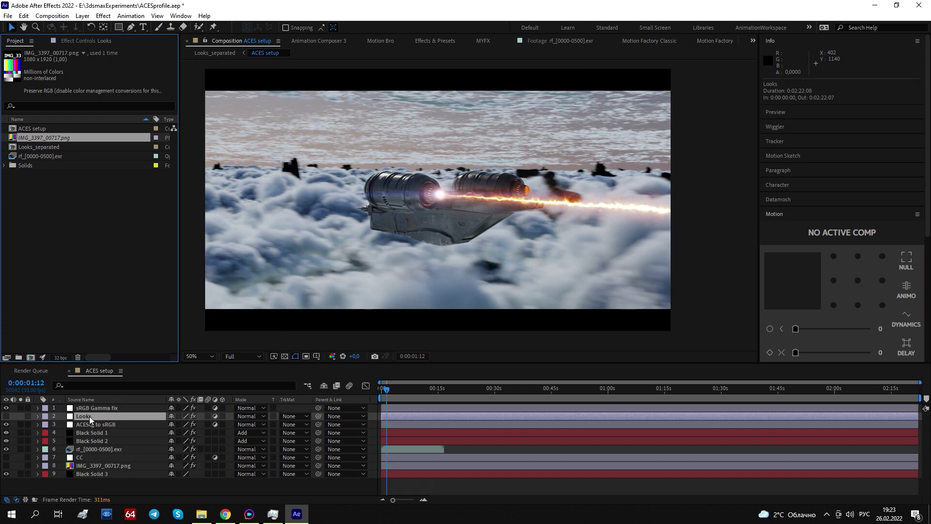
Drag the Looks layer above sRGB Gamma fix to become layer 1.
left_click_drag(89, 416, 87, 409)
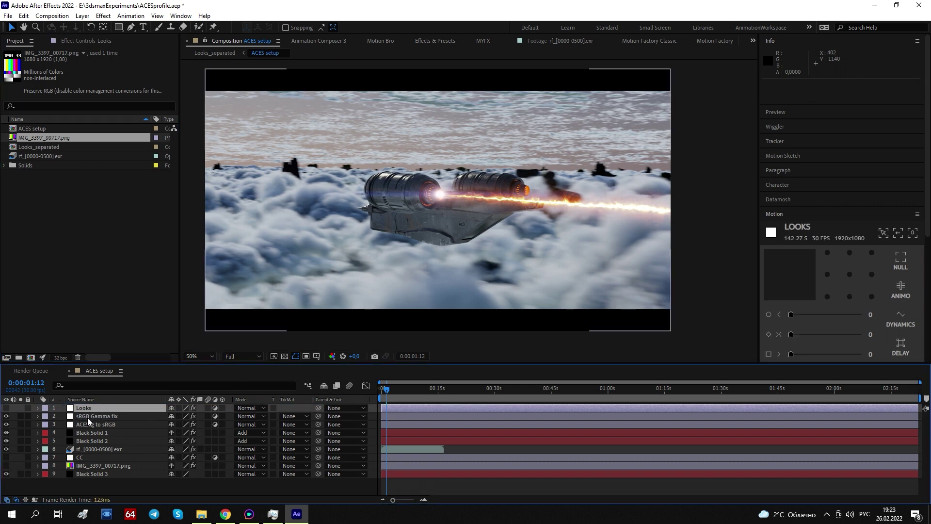
left_click_drag(94, 490, 86, 419)
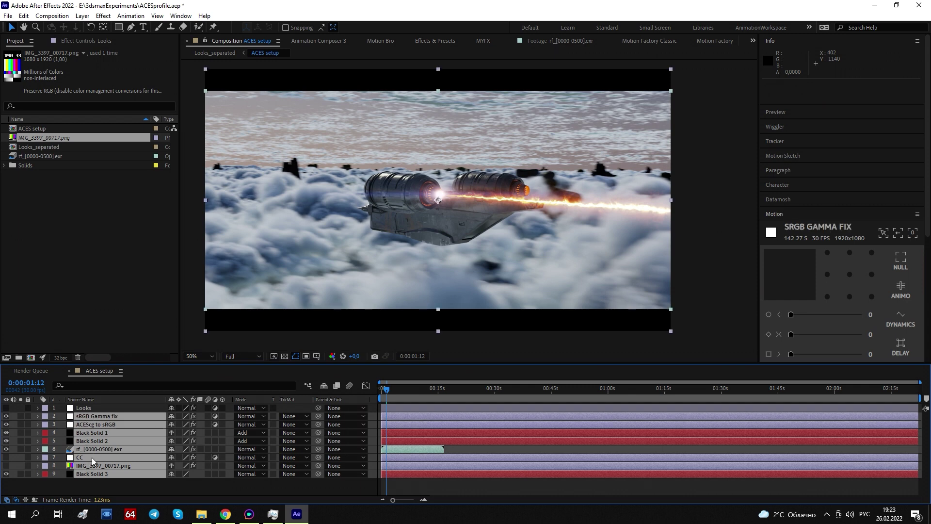
left_click(88, 409)
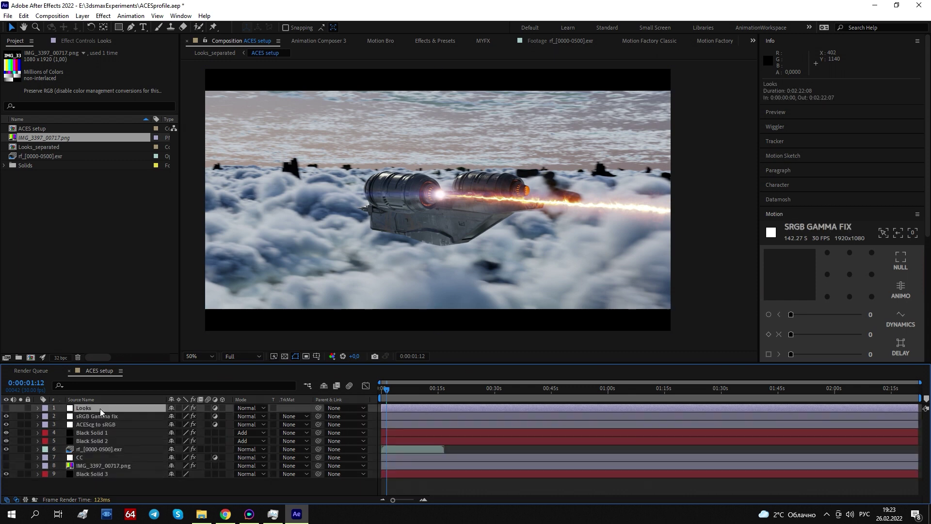
Open the Looks_separated composition and inspect its Looks, To sRGB and ACES setup layers.
left_click(33, 147)
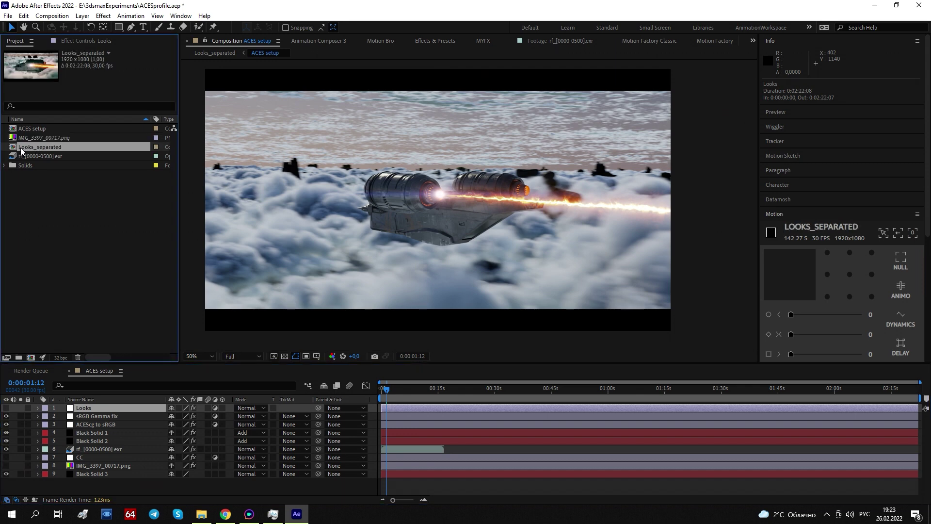
double_click(22, 148)
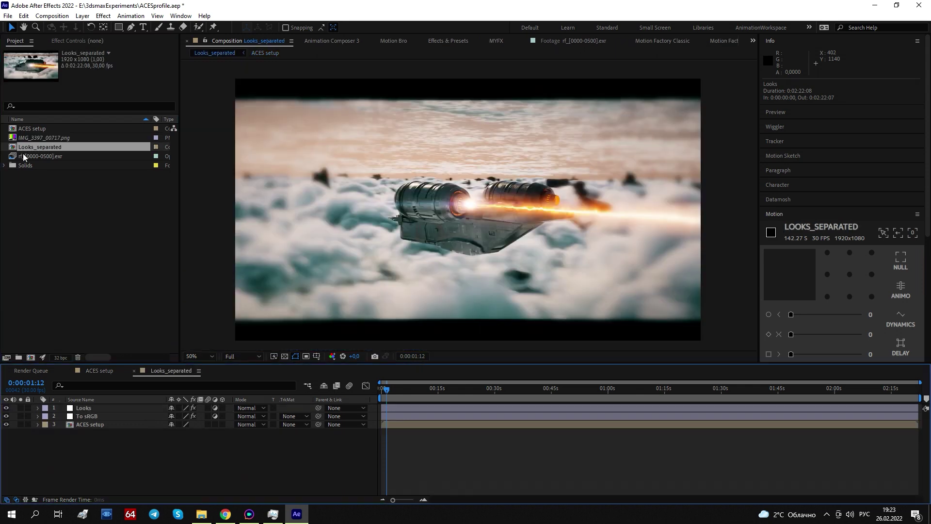
left_click(85, 411)
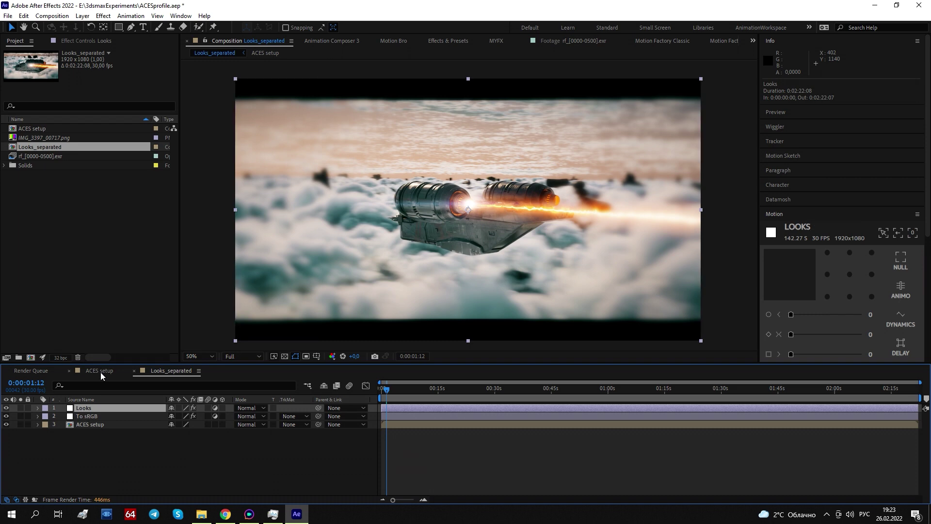
left_click(83, 417)
left_click(85, 409)
left_click(65, 425)
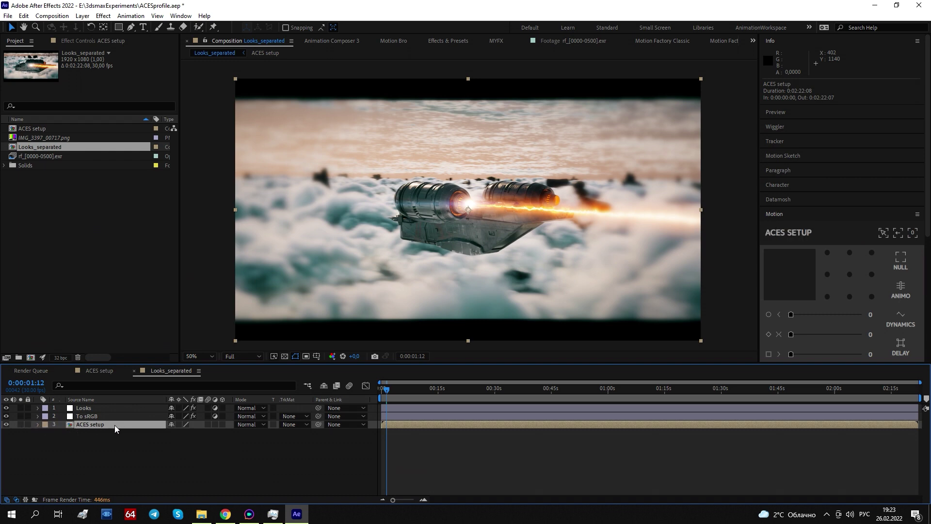
Check the Looks and To sRGB layer settings, then hide both layers.
left_click(94, 409)
left_click(93, 412)
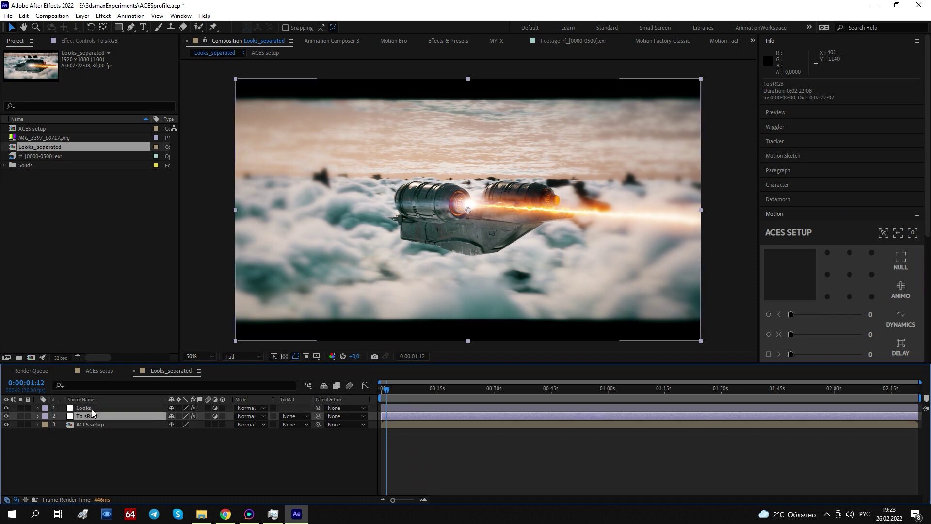
left_click(92, 410)
left_click(92, 415)
left_click(91, 410)
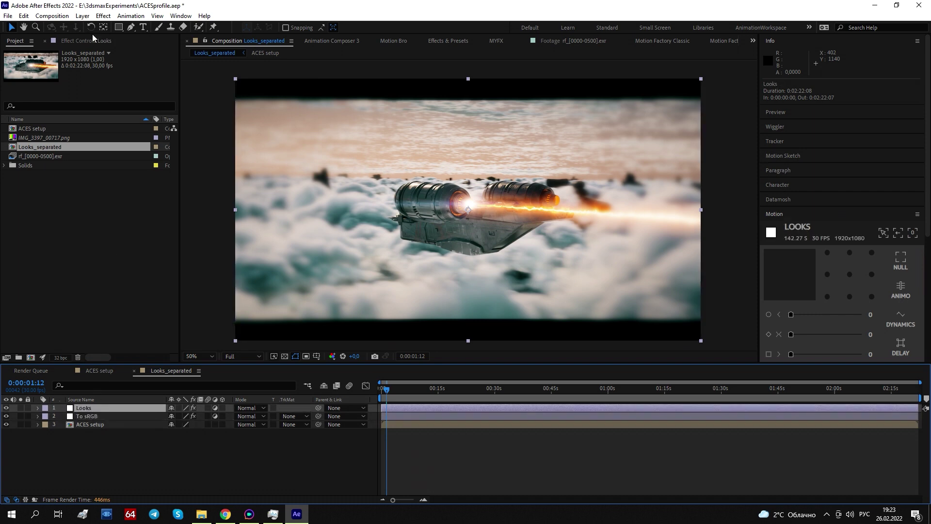
left_click(92, 39)
left_click(87, 417)
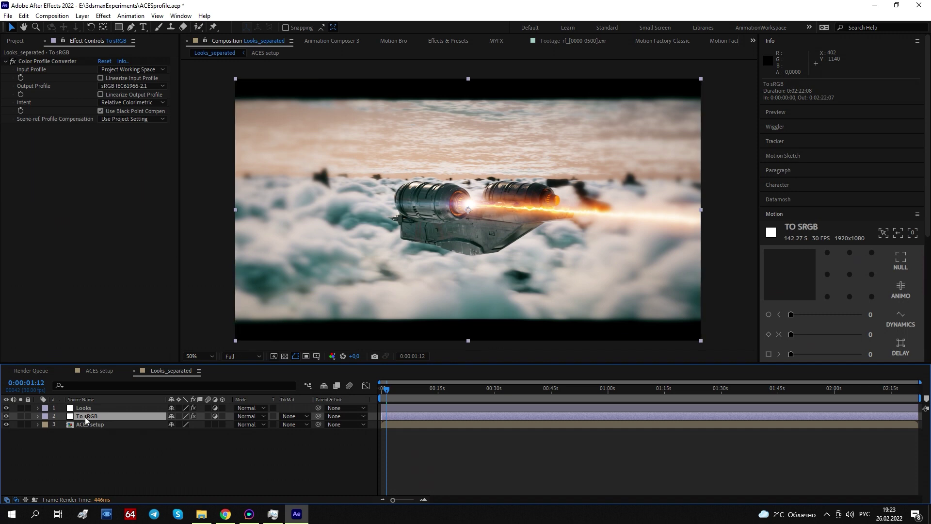
left_click_drag(6, 408, 6, 416)
Make the To sRGB layer visible again with output profile sRGB IEC61966-2.1.
left_click(106, 425)
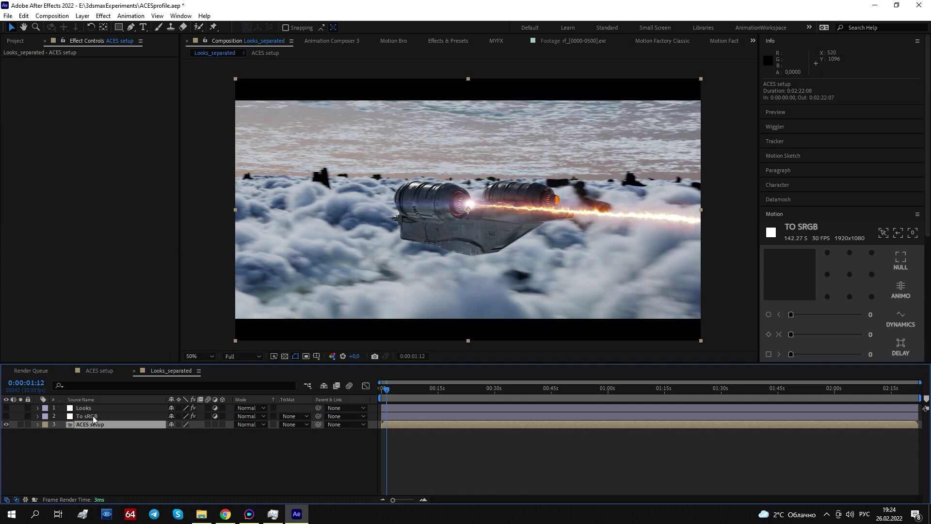
left_click(93, 416)
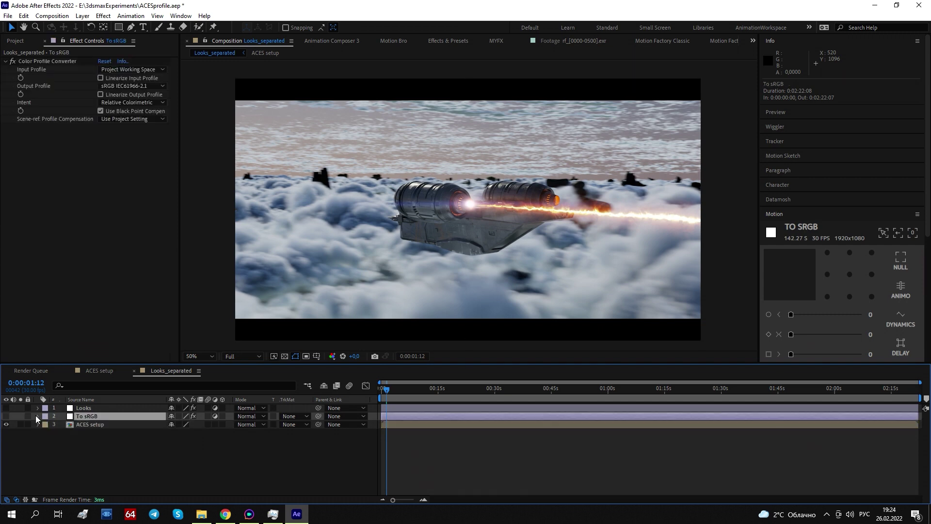
left_click(5, 416)
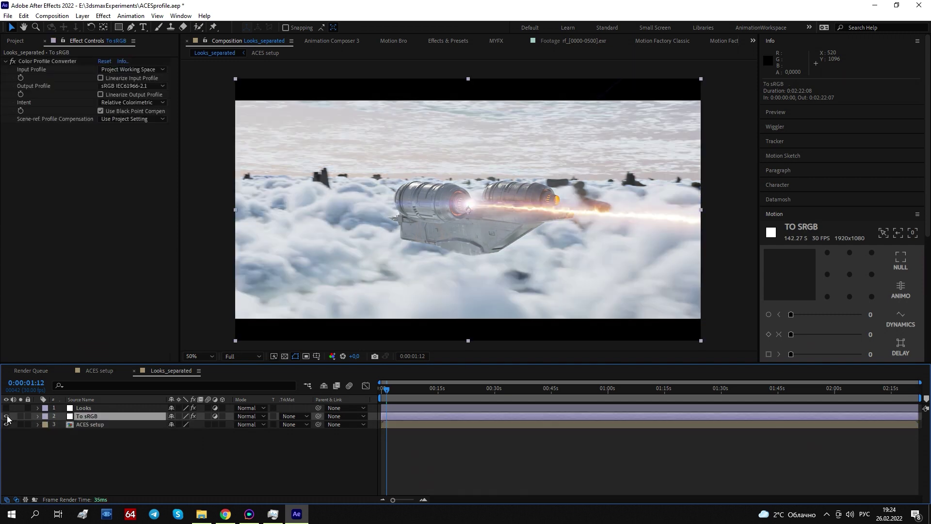
left_click(124, 85)
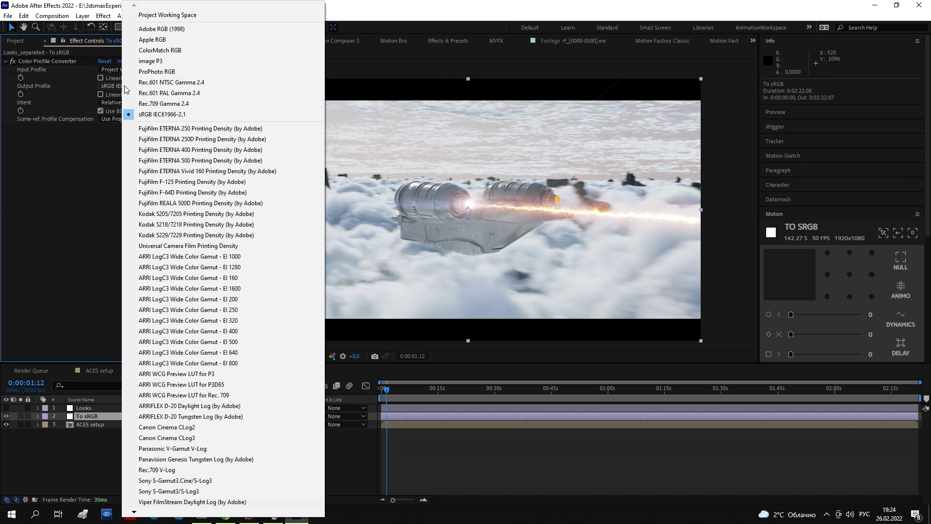
left_click(150, 115)
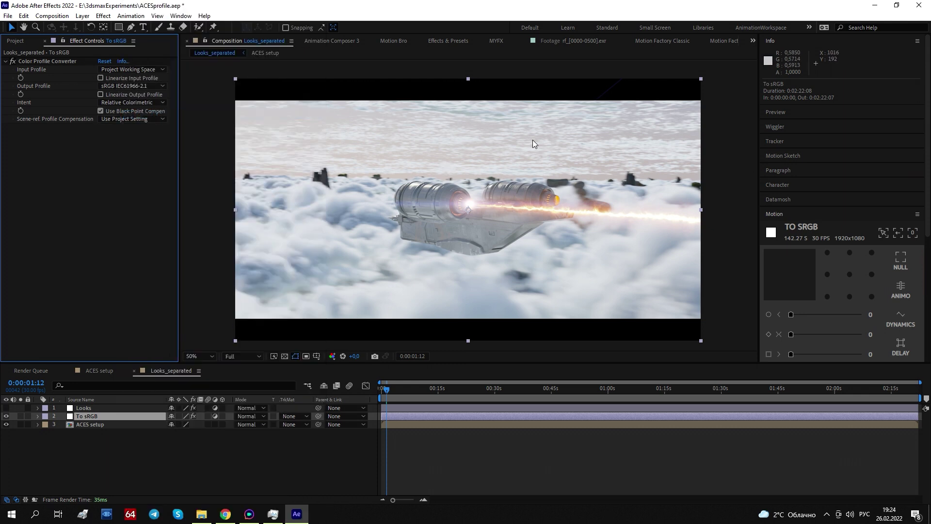
Make the Looks layer visible again with its Magic Bullet Looks effect re-enabled.
left_click(88, 408)
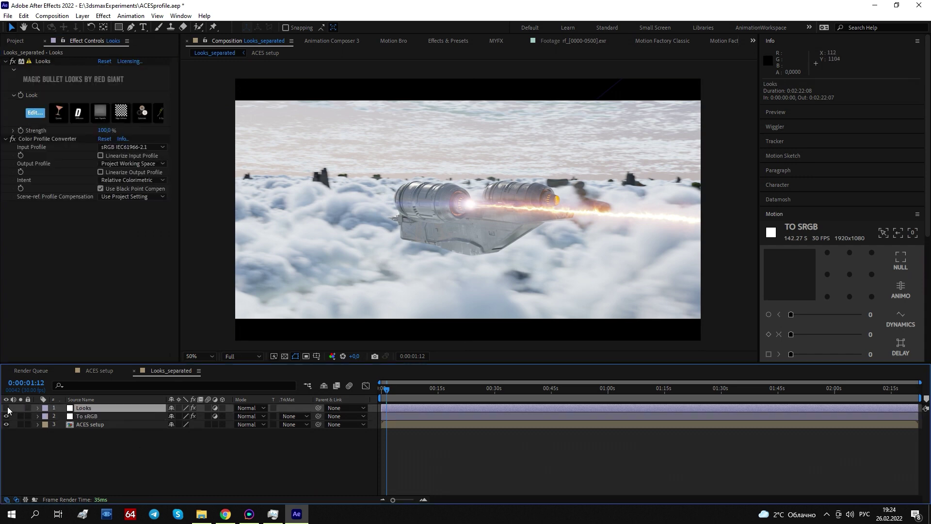
left_click(13, 139)
left_click(12, 61)
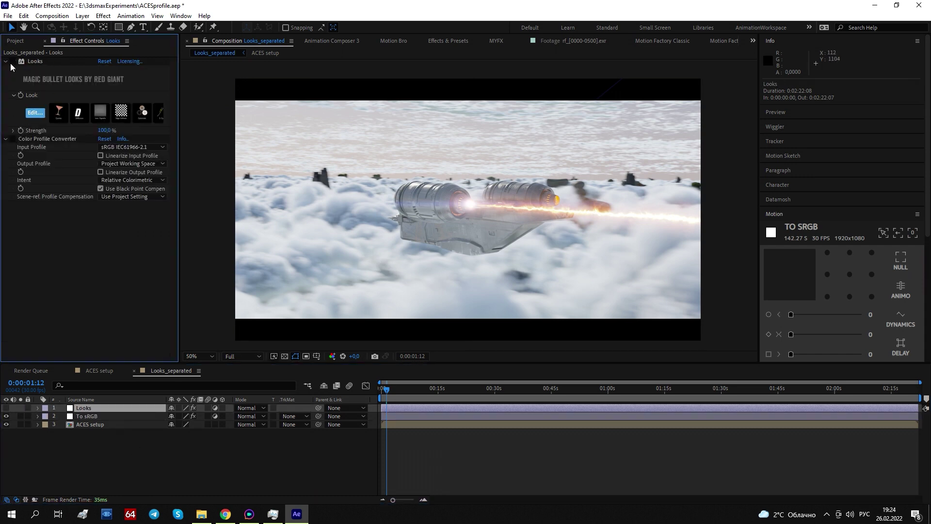
left_click(7, 411)
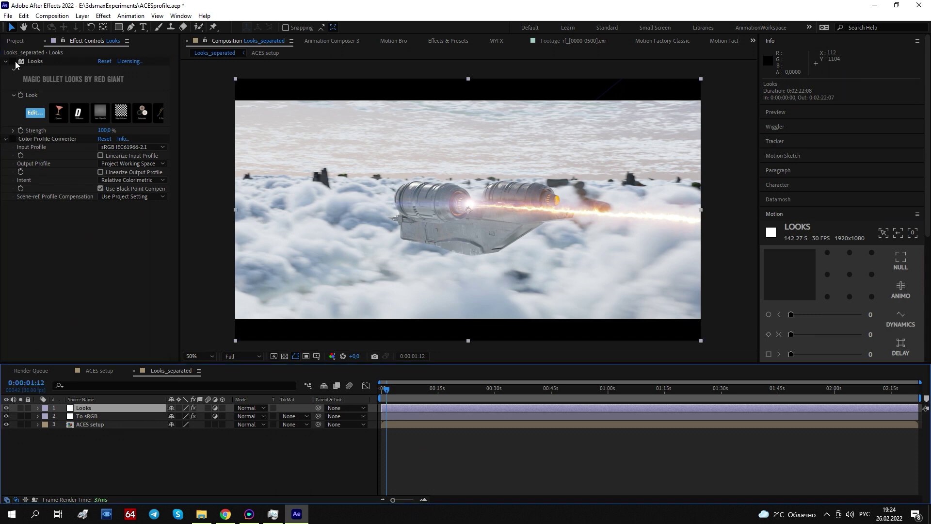
left_click(13, 62)
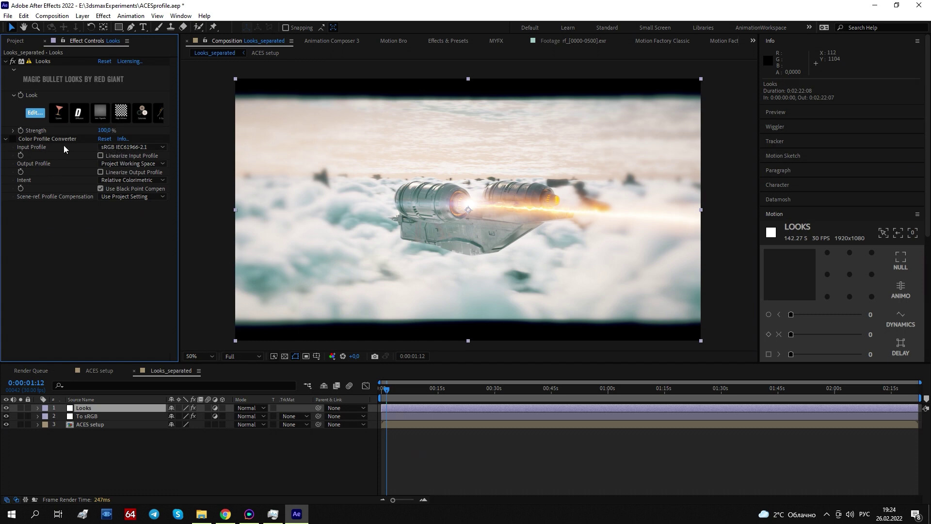
left_click(13, 138)
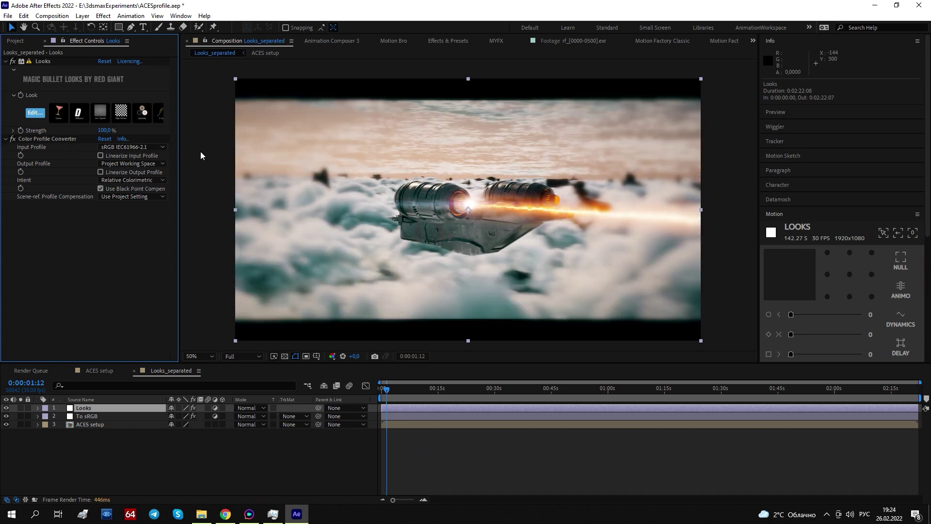